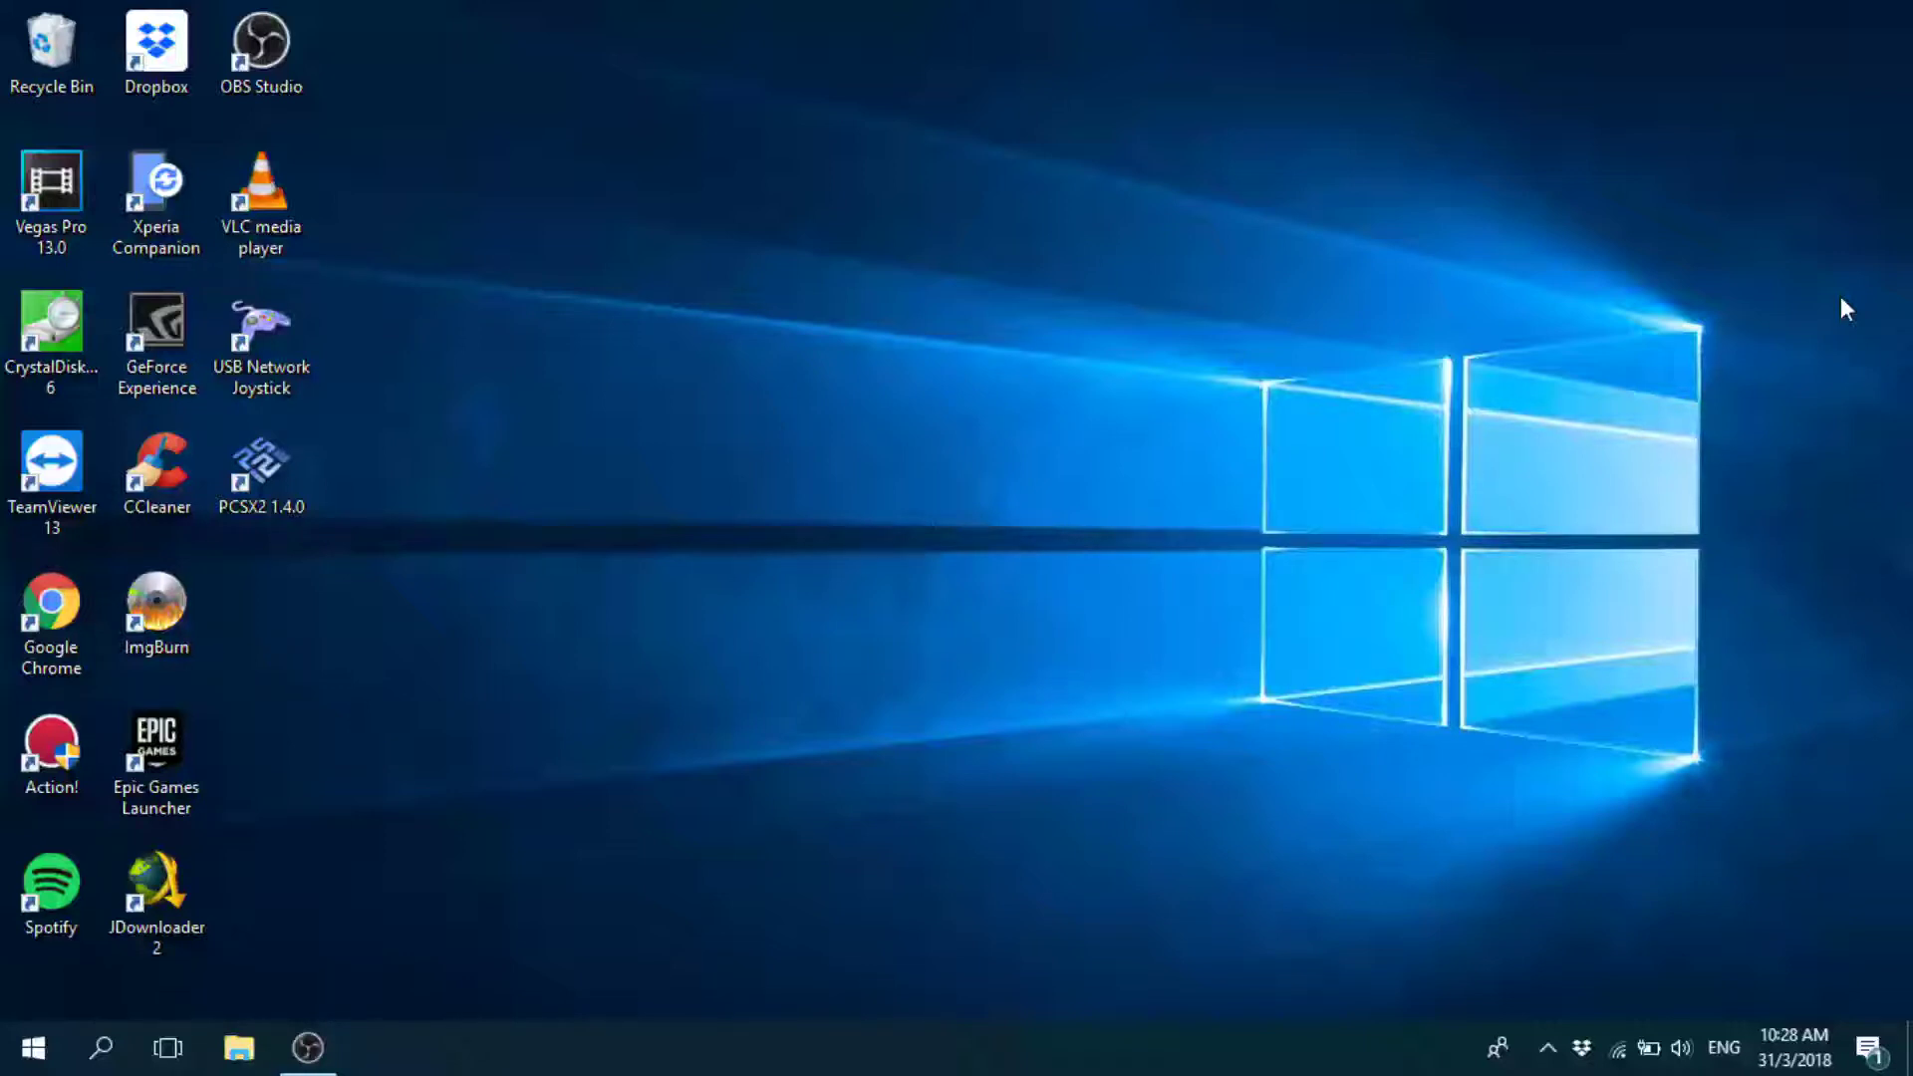
# Deselect the ImgBurn shortcut and refresh the desktop.
pyautogui.click(178, 648)
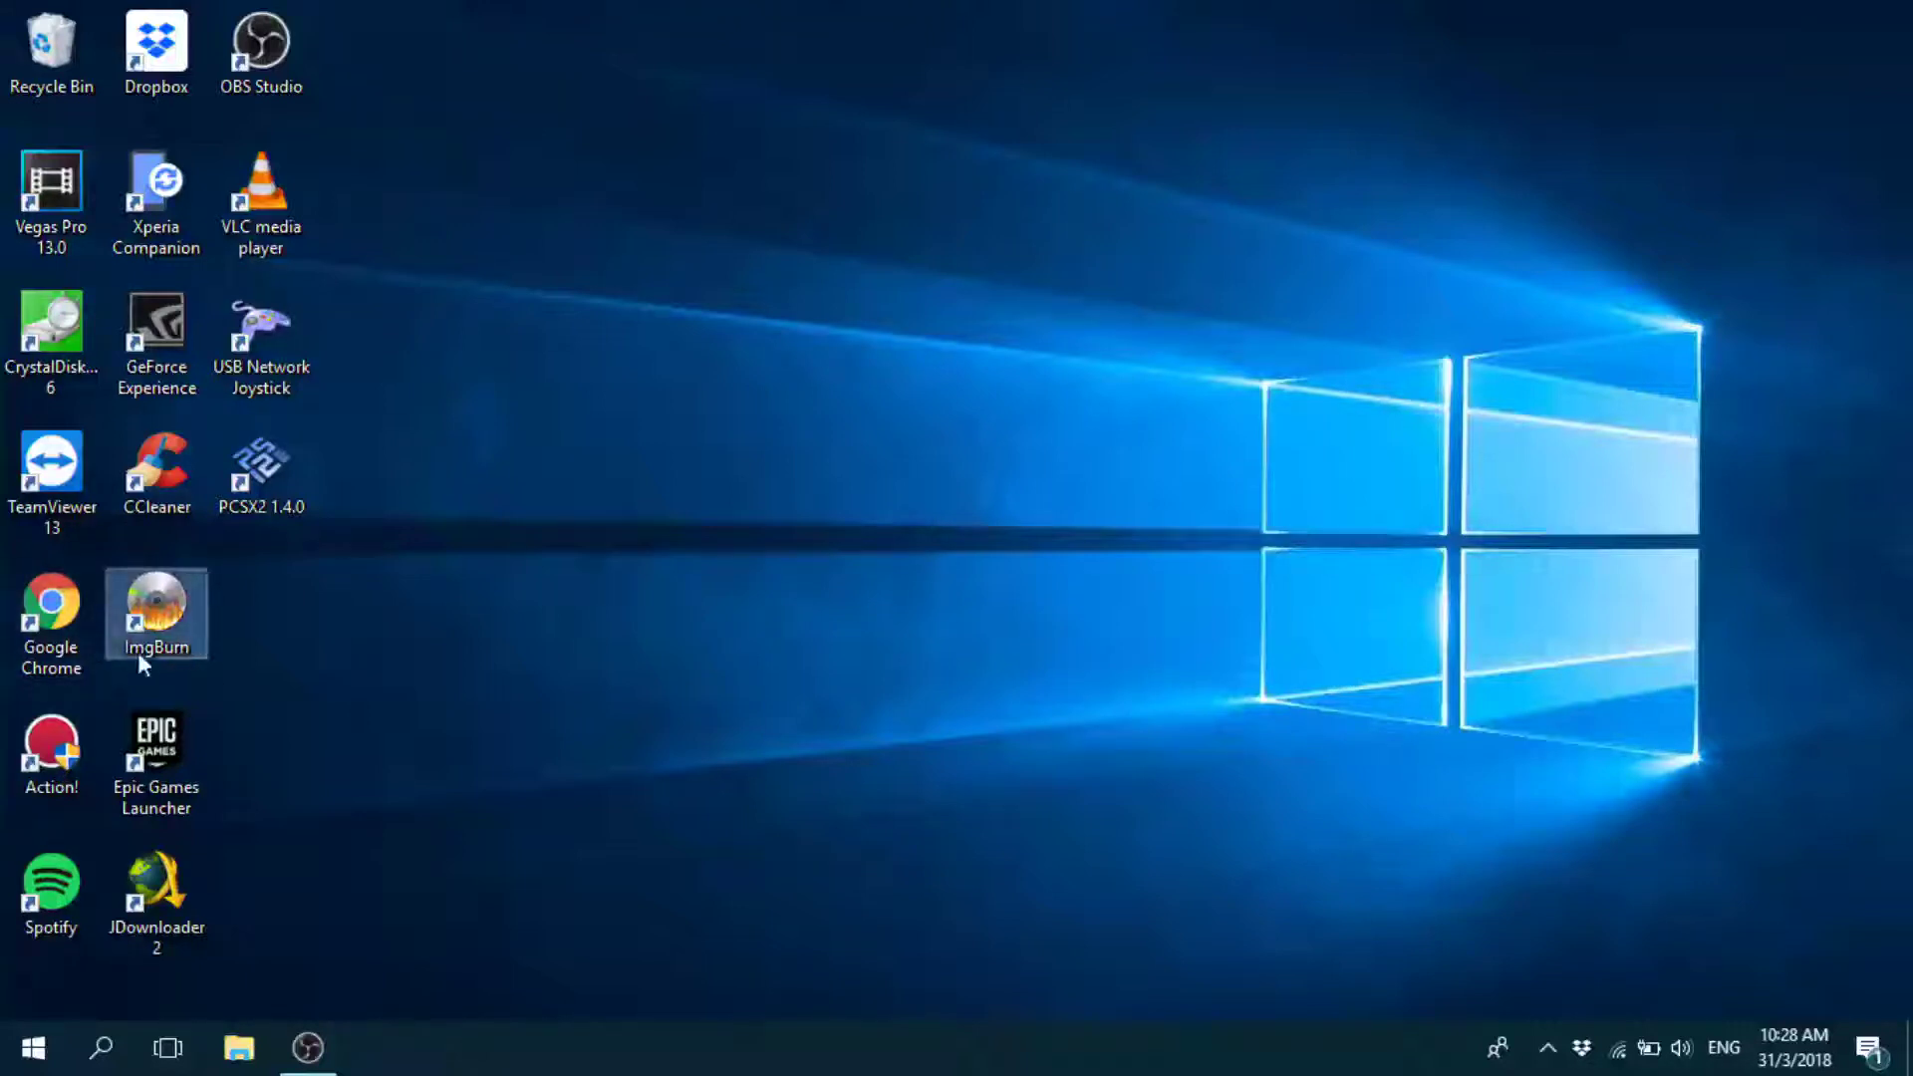
pyautogui.click(261, 699)
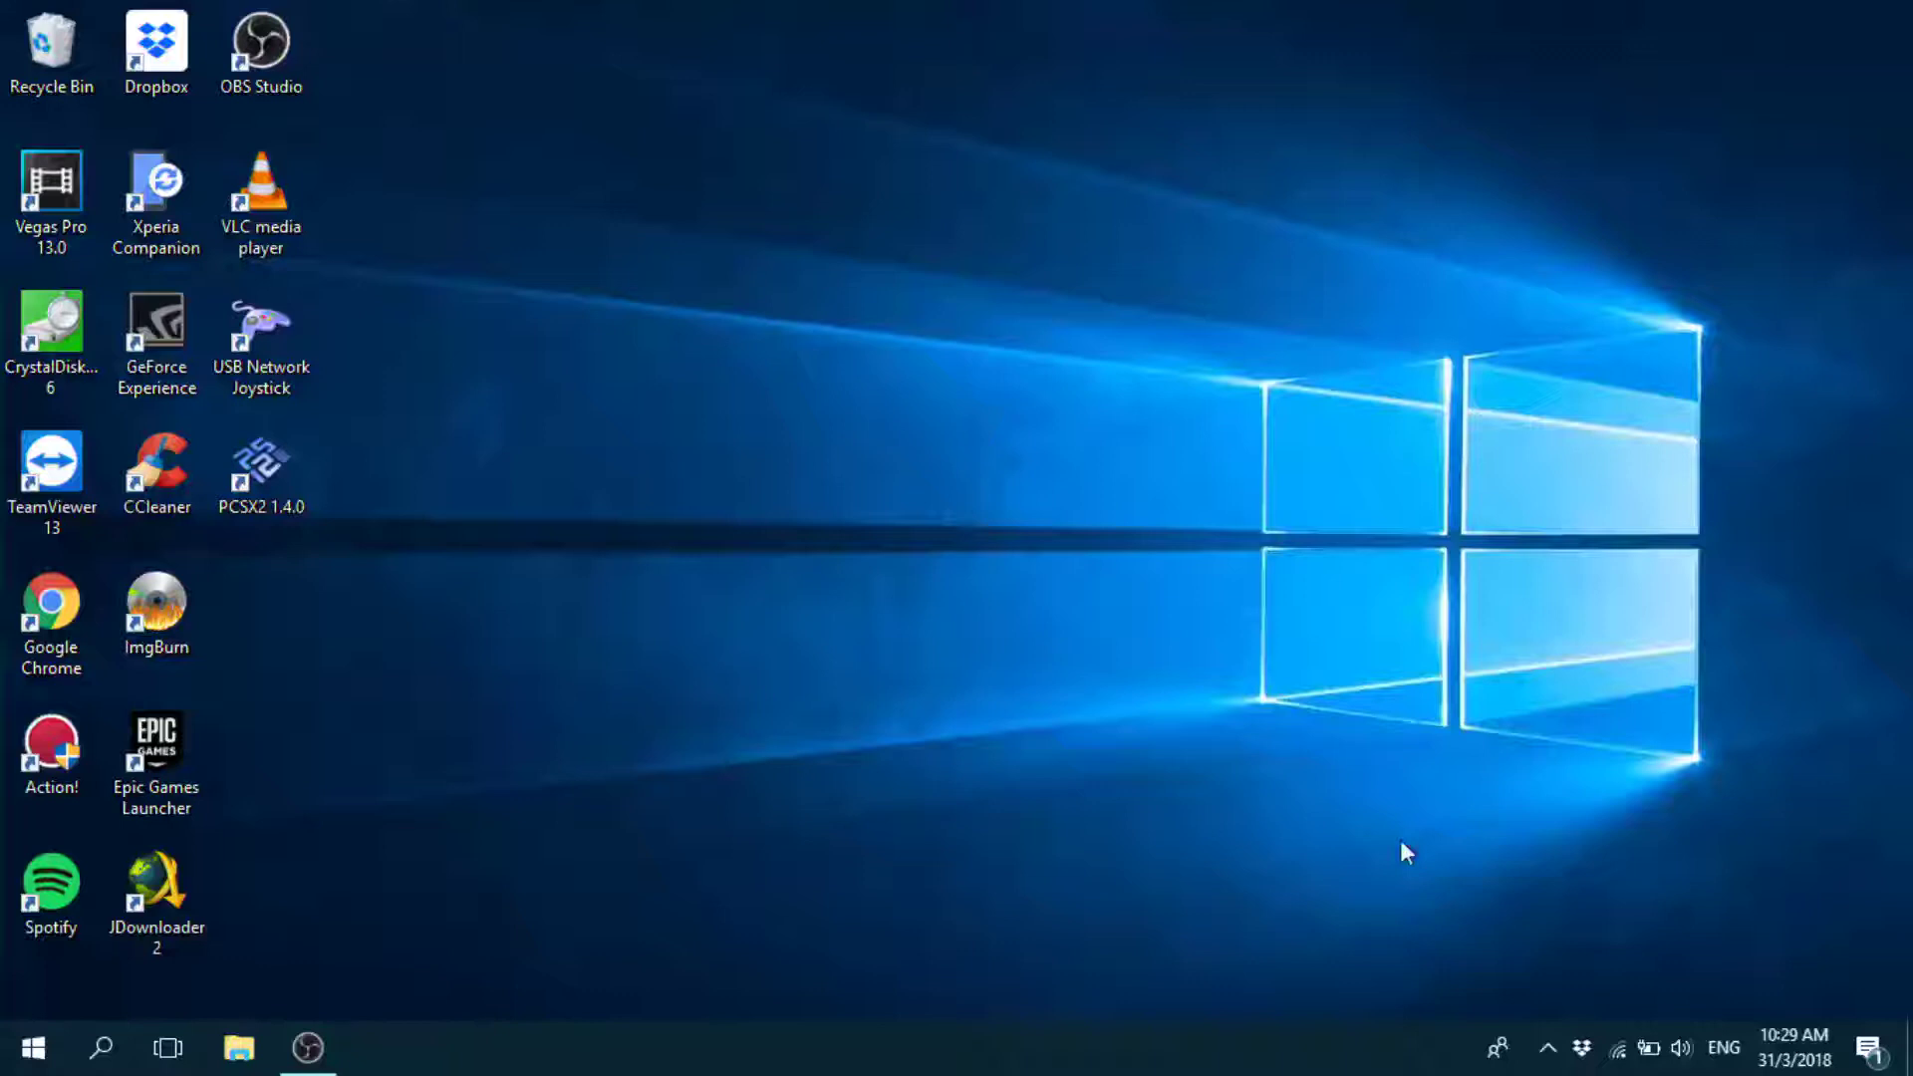
pyautogui.rightClick(1218, 75)
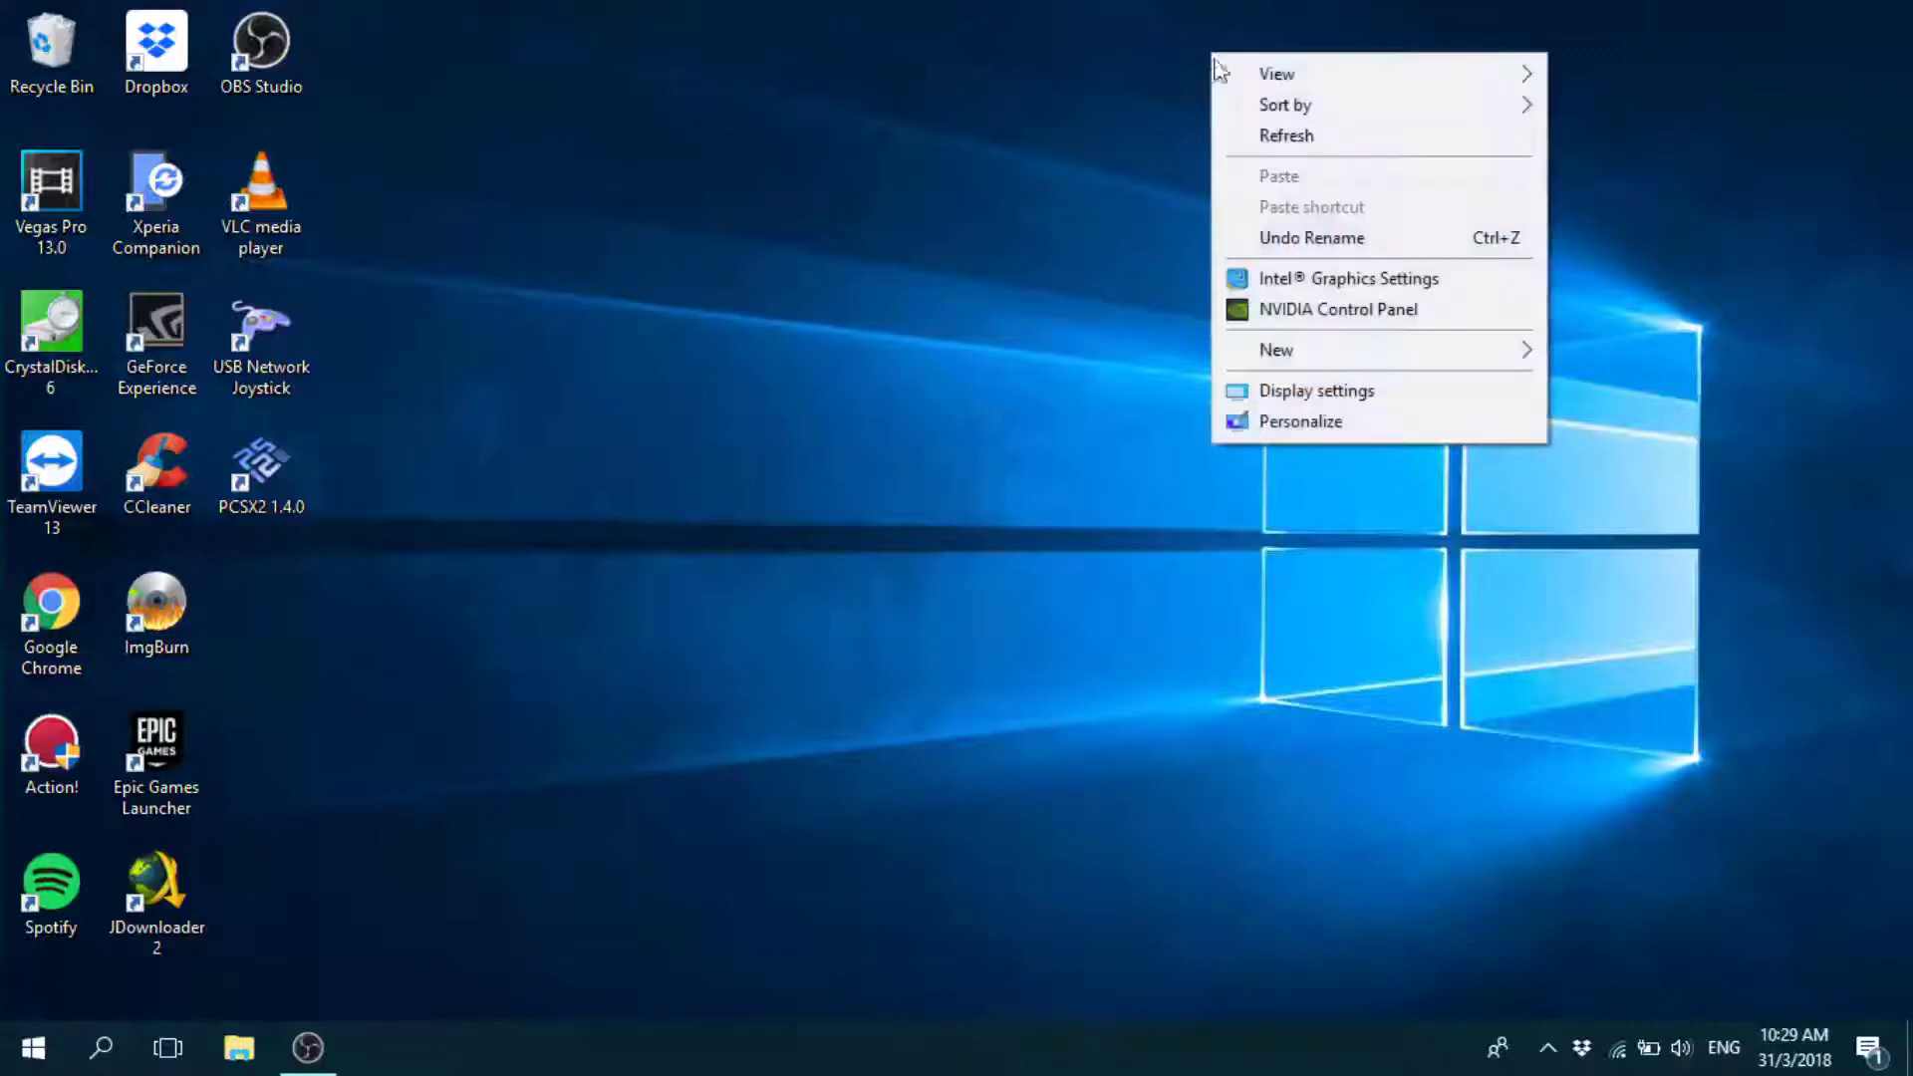
pyautogui.click(1240, 134)
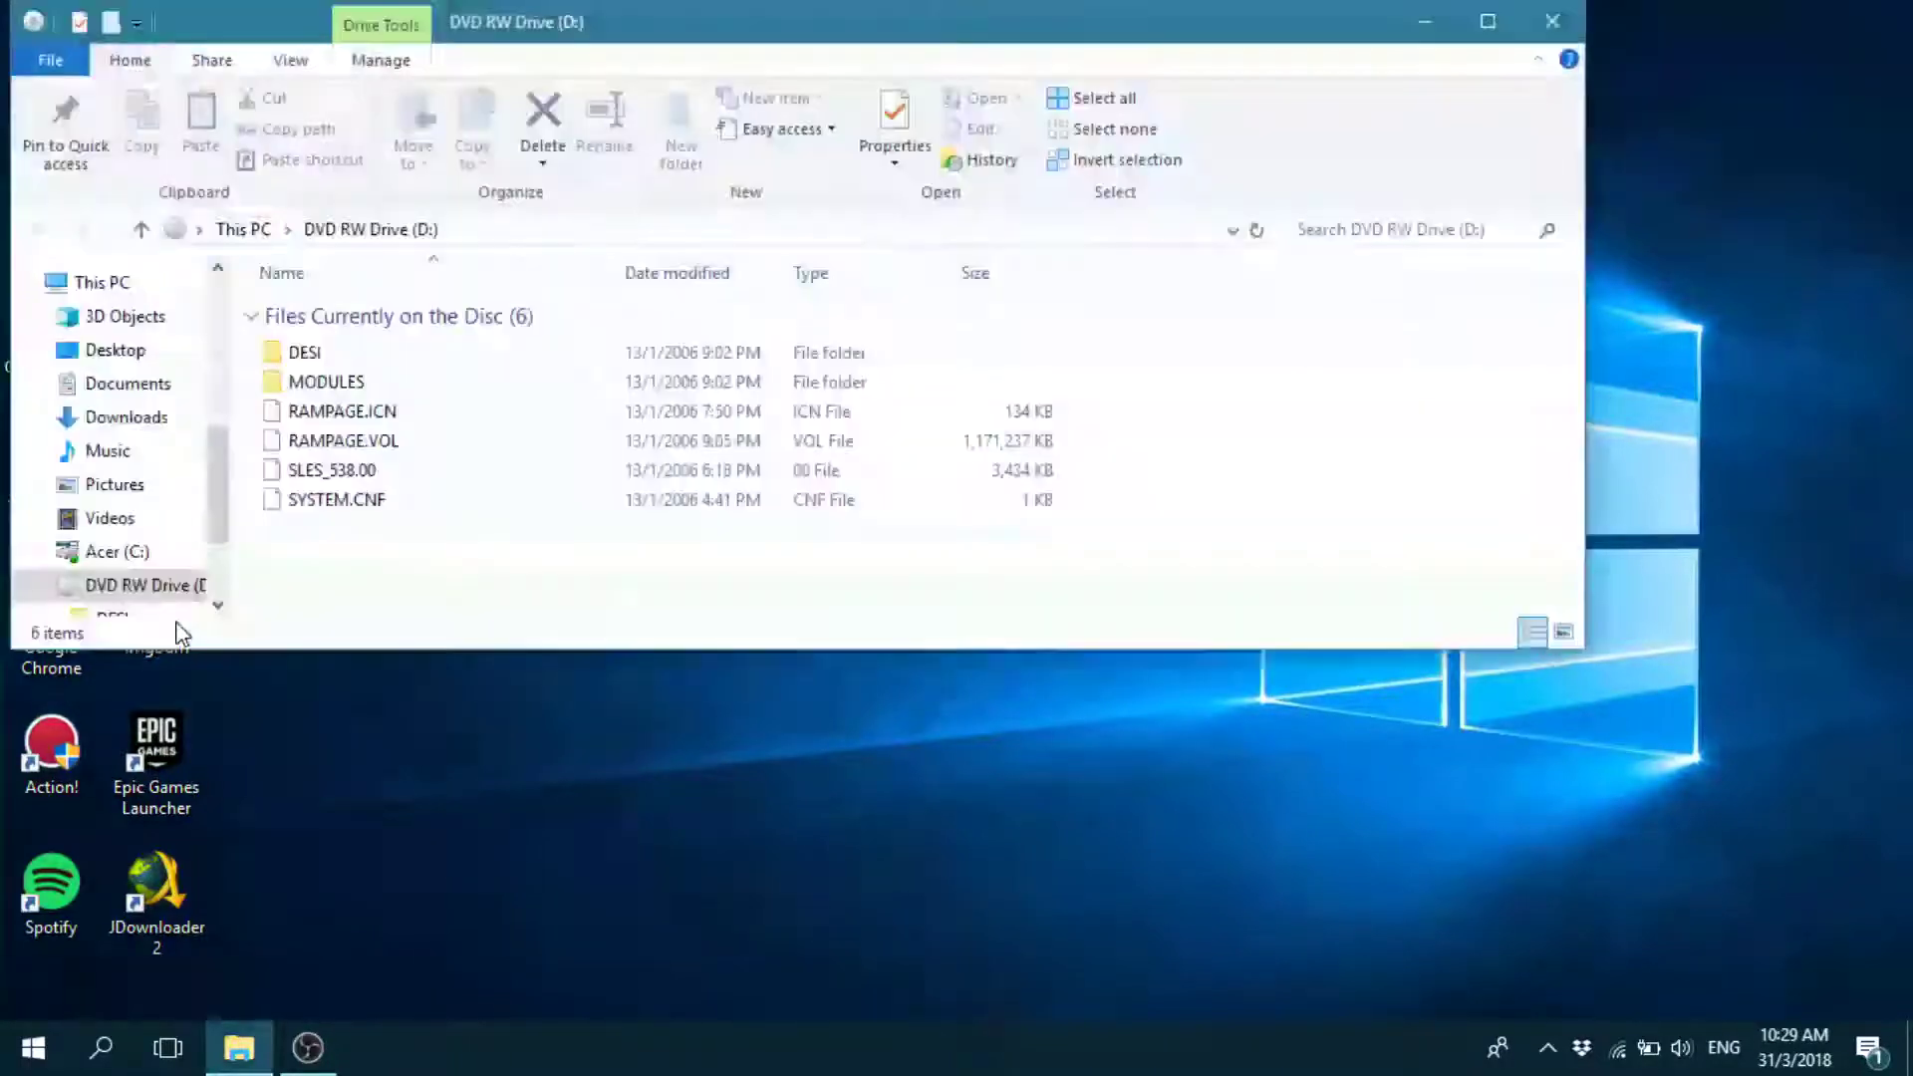
# Close the disc contents window, then launch ImgBurn and move its window lower.
pyautogui.moveTo(919, 60); pyautogui.dragTo(1194, 98)
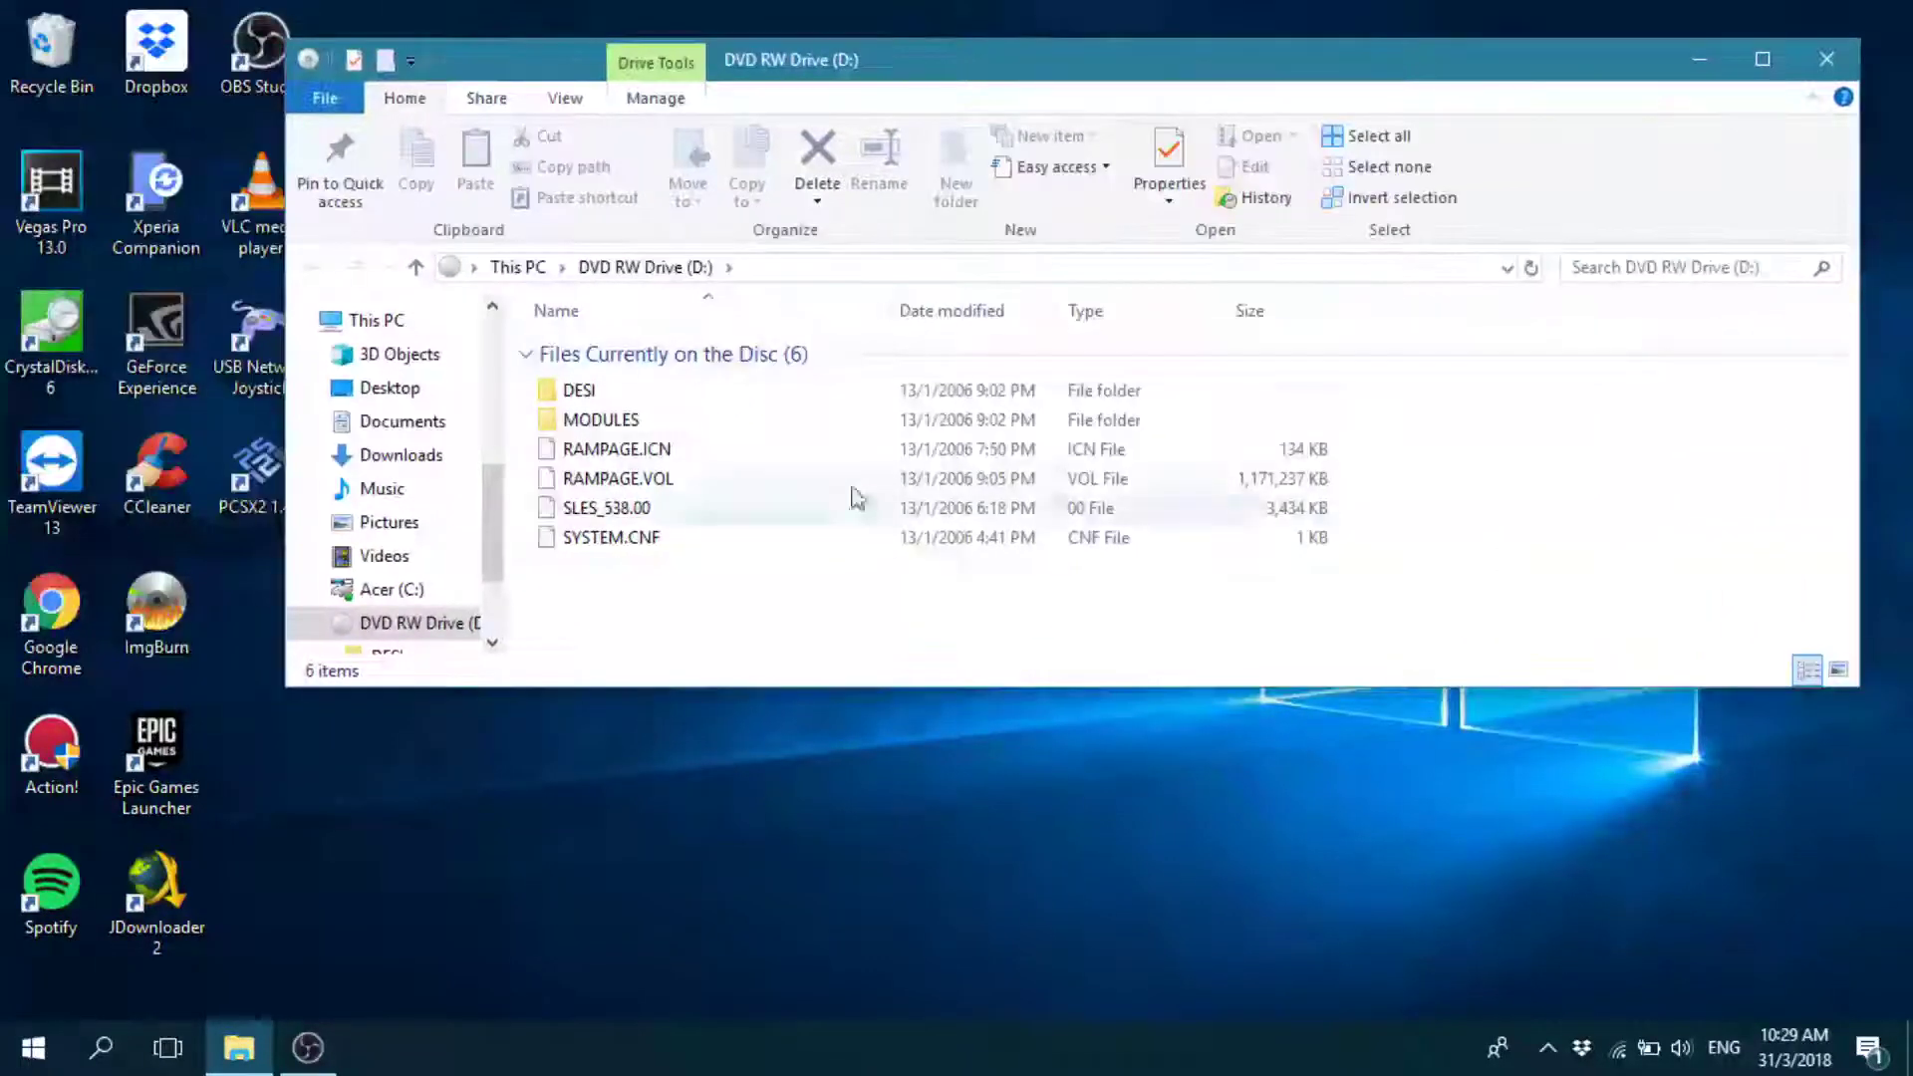
pyautogui.moveTo(805, 634); pyautogui.dragTo(795, 385)
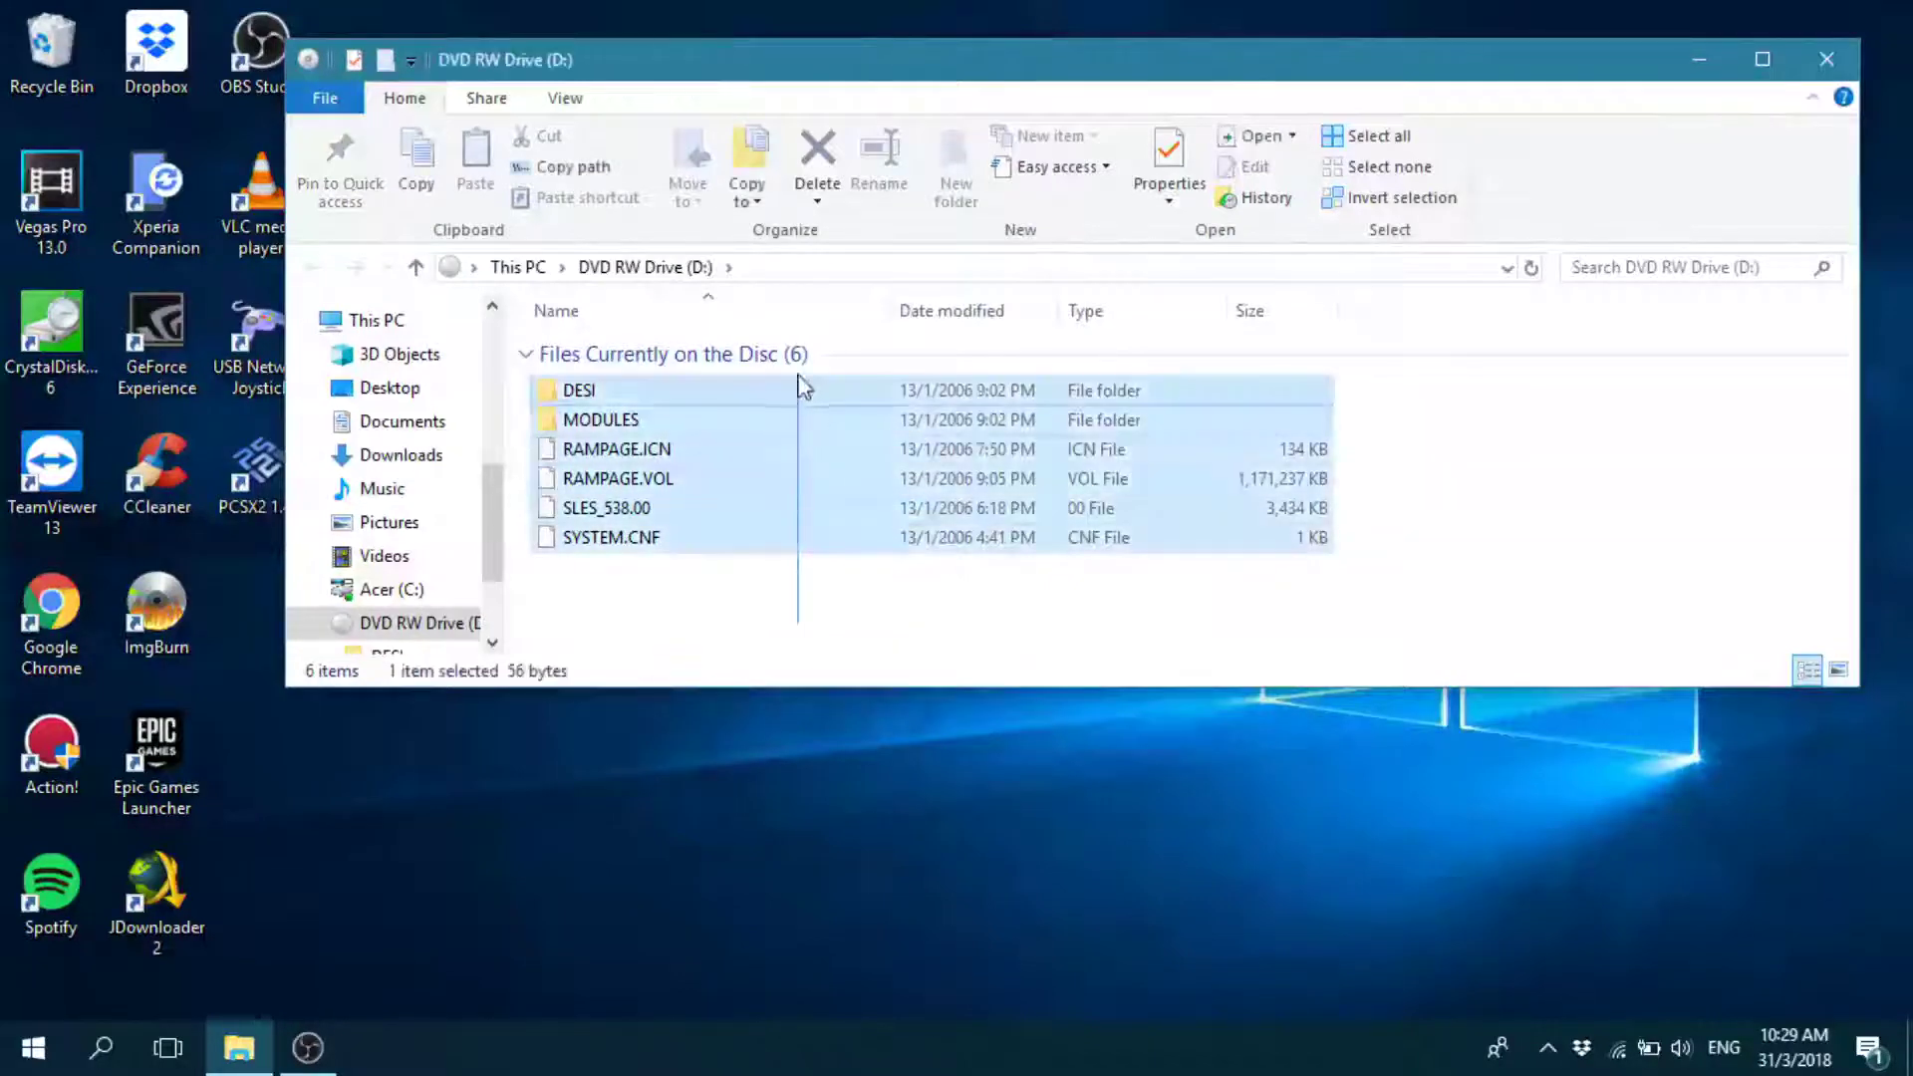
pyautogui.click(974, 601)
pyautogui.click(1827, 59)
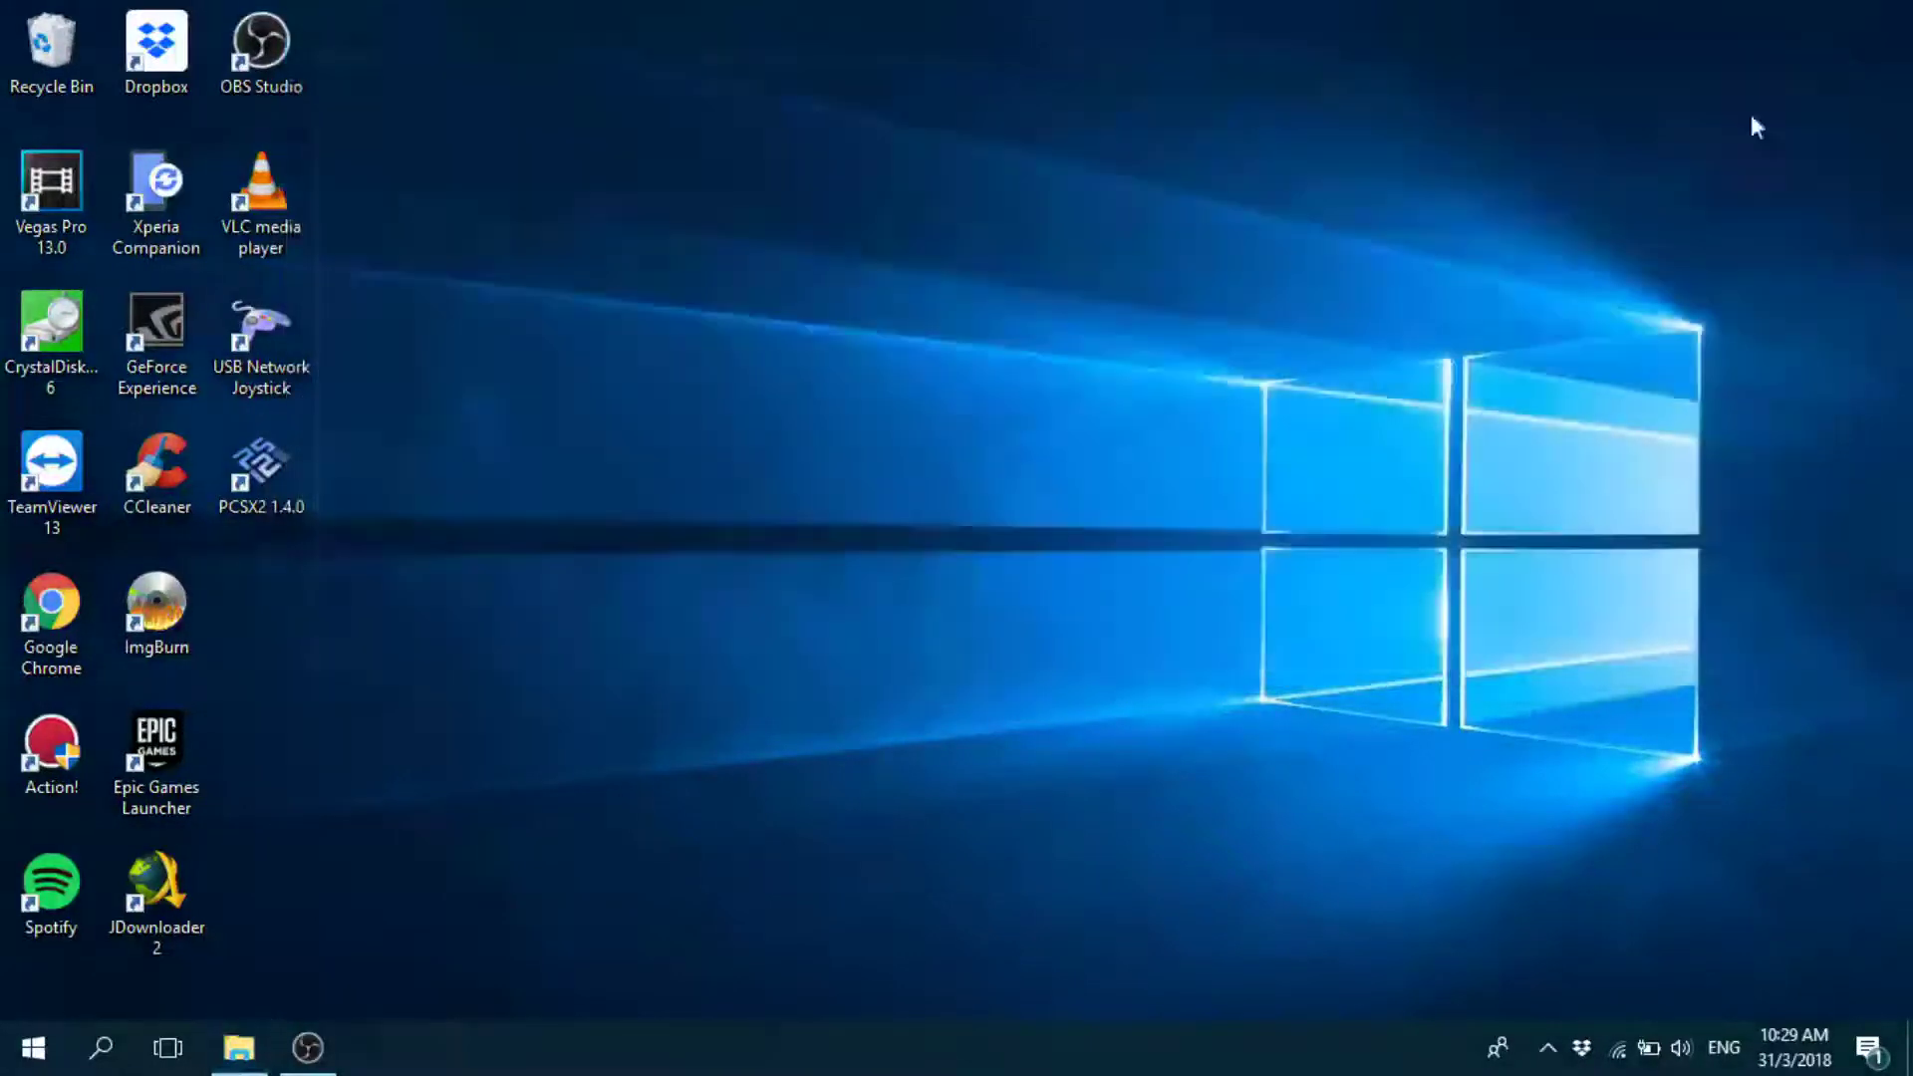
pyautogui.doubleClick(186, 626)
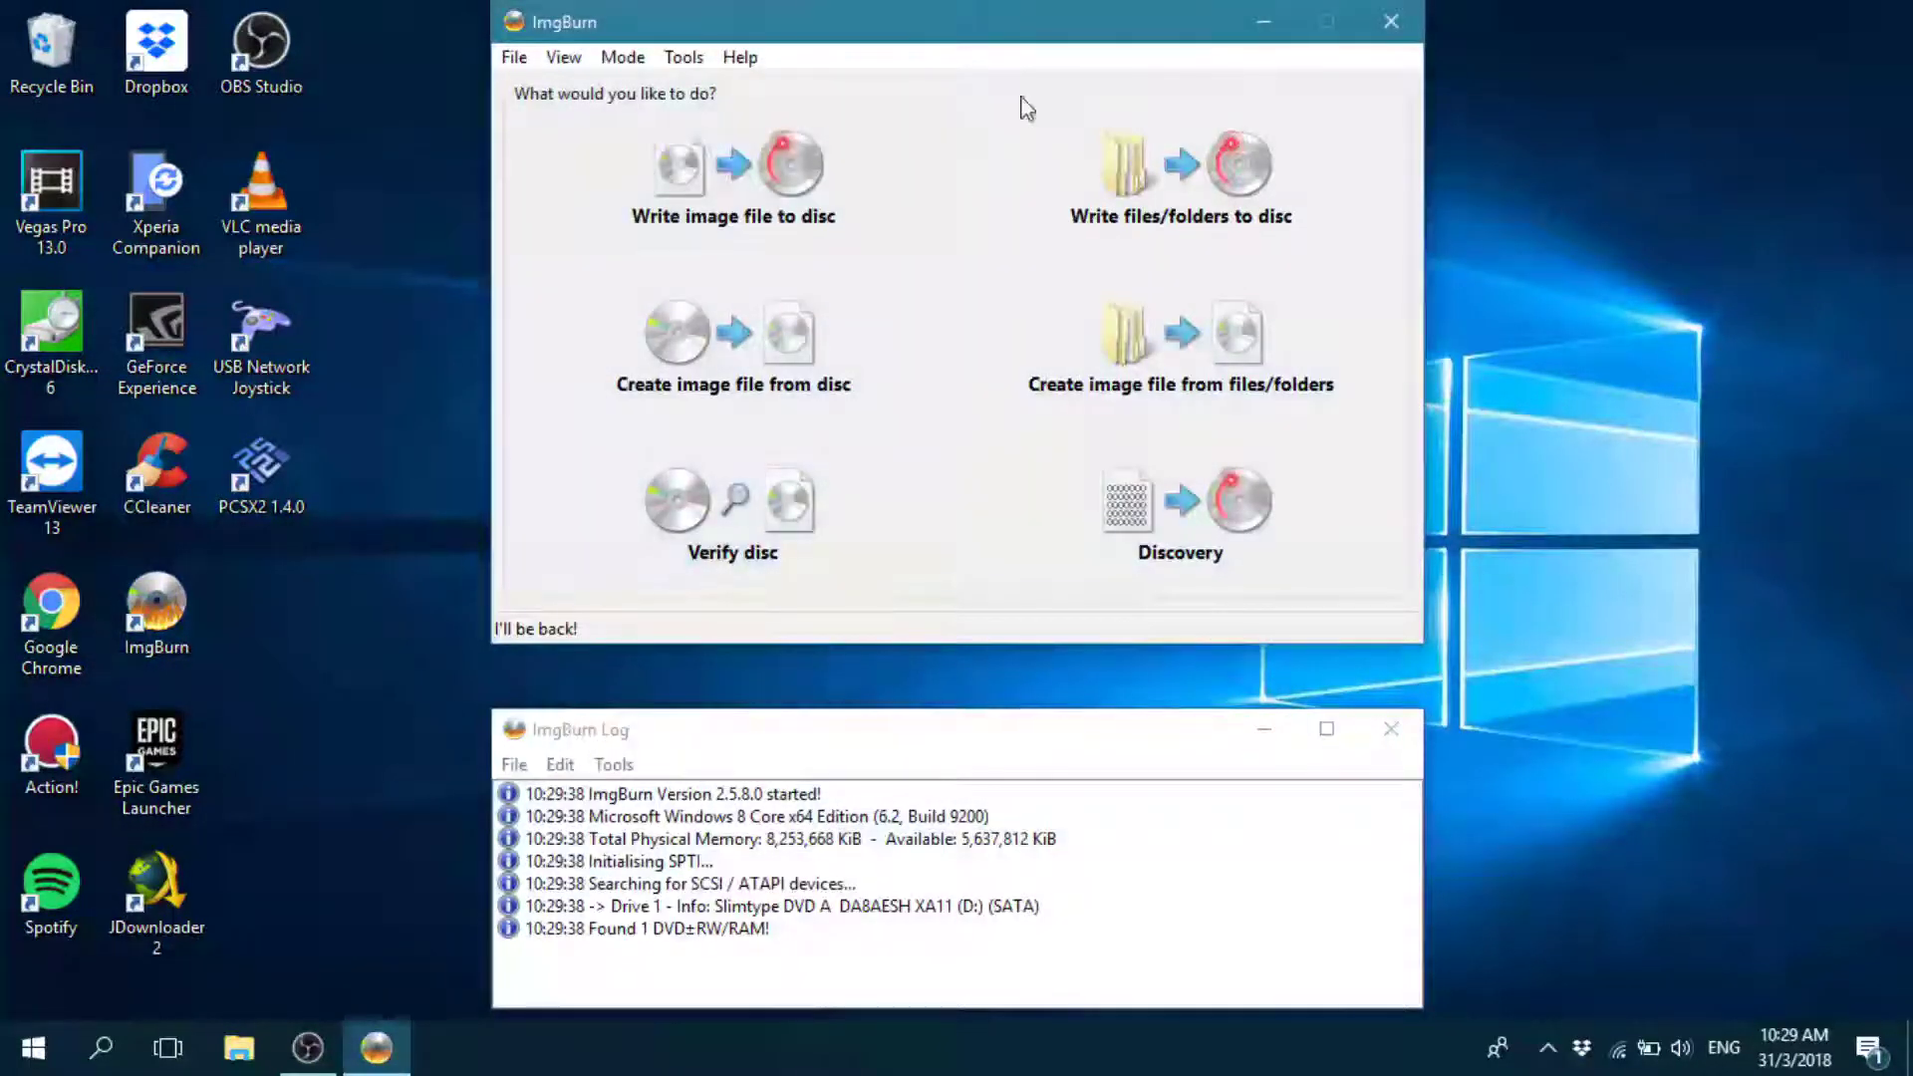
pyautogui.moveTo(1016, 24); pyautogui.dragTo(1108, 33)
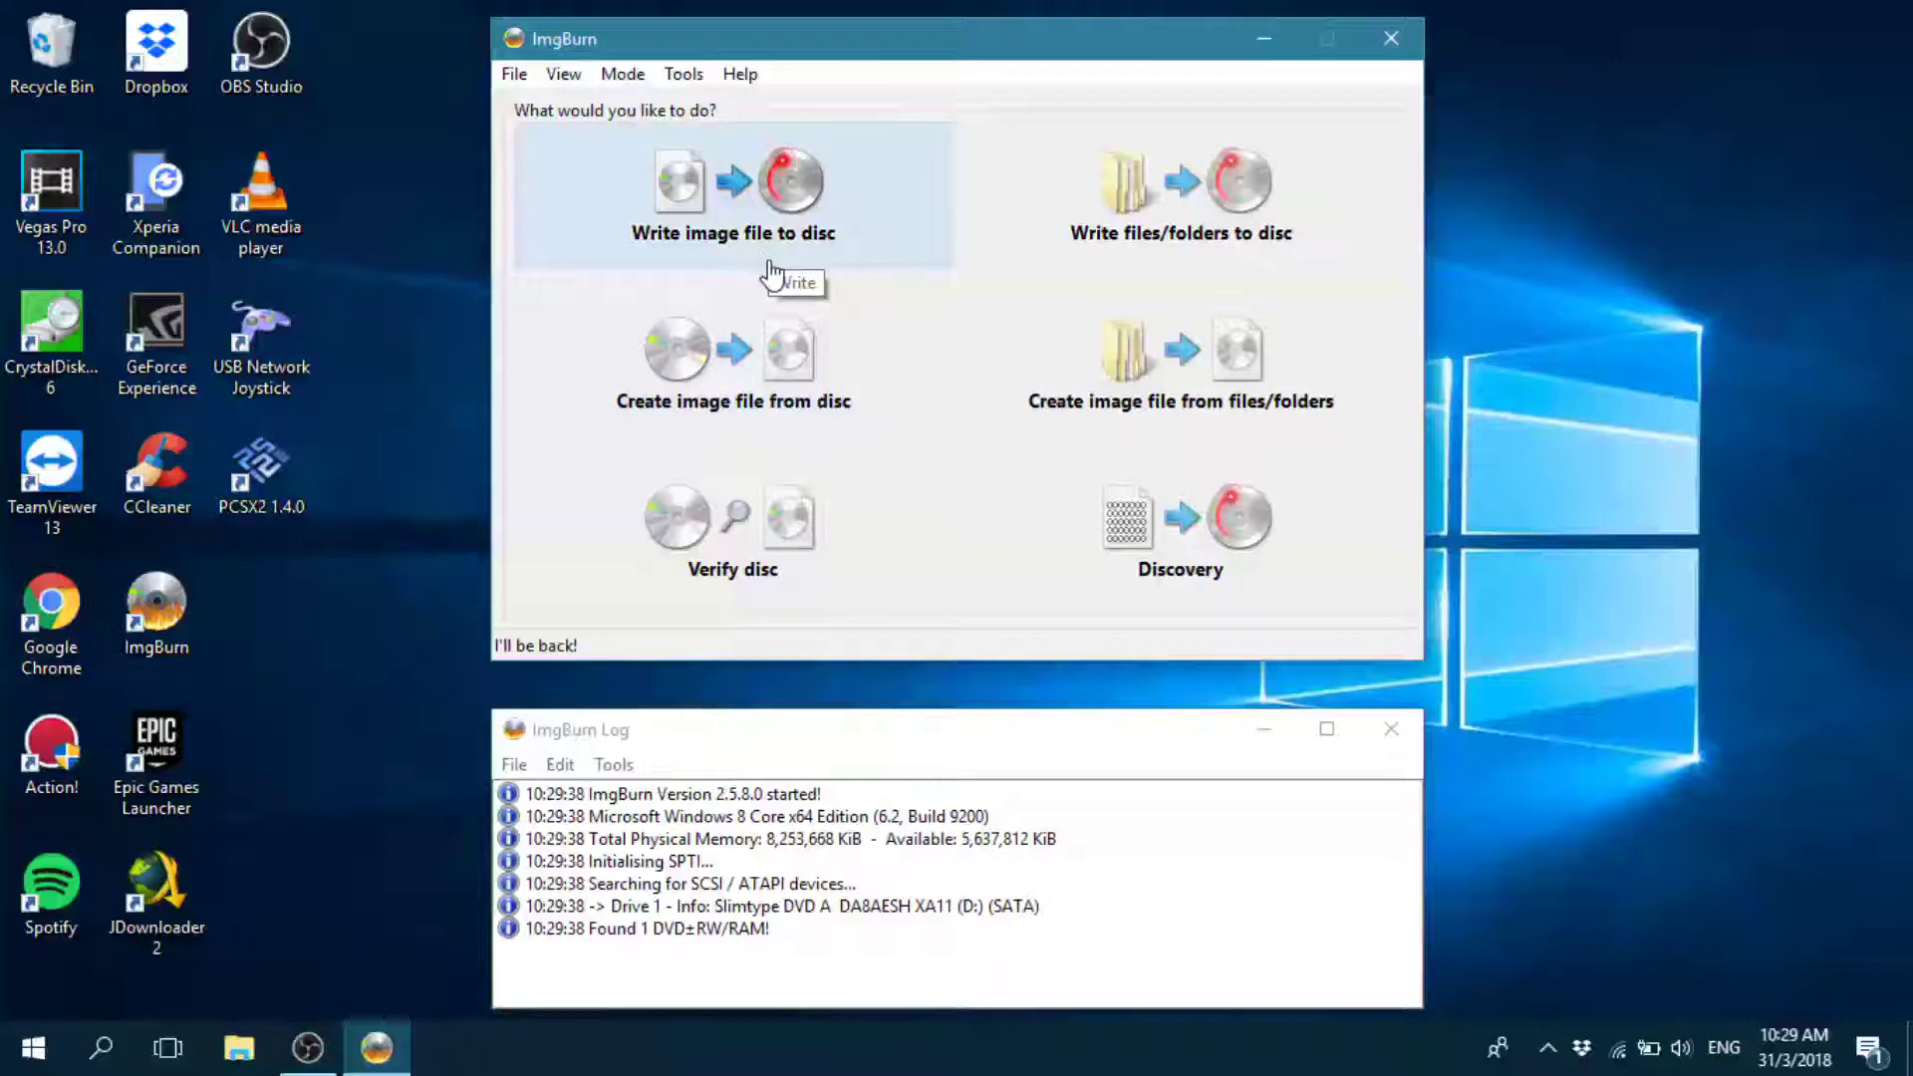
# Switch ImgBurn to Create image file from disc, reading drive D: to E:\Image.iso.
pyautogui.click(750, 380)
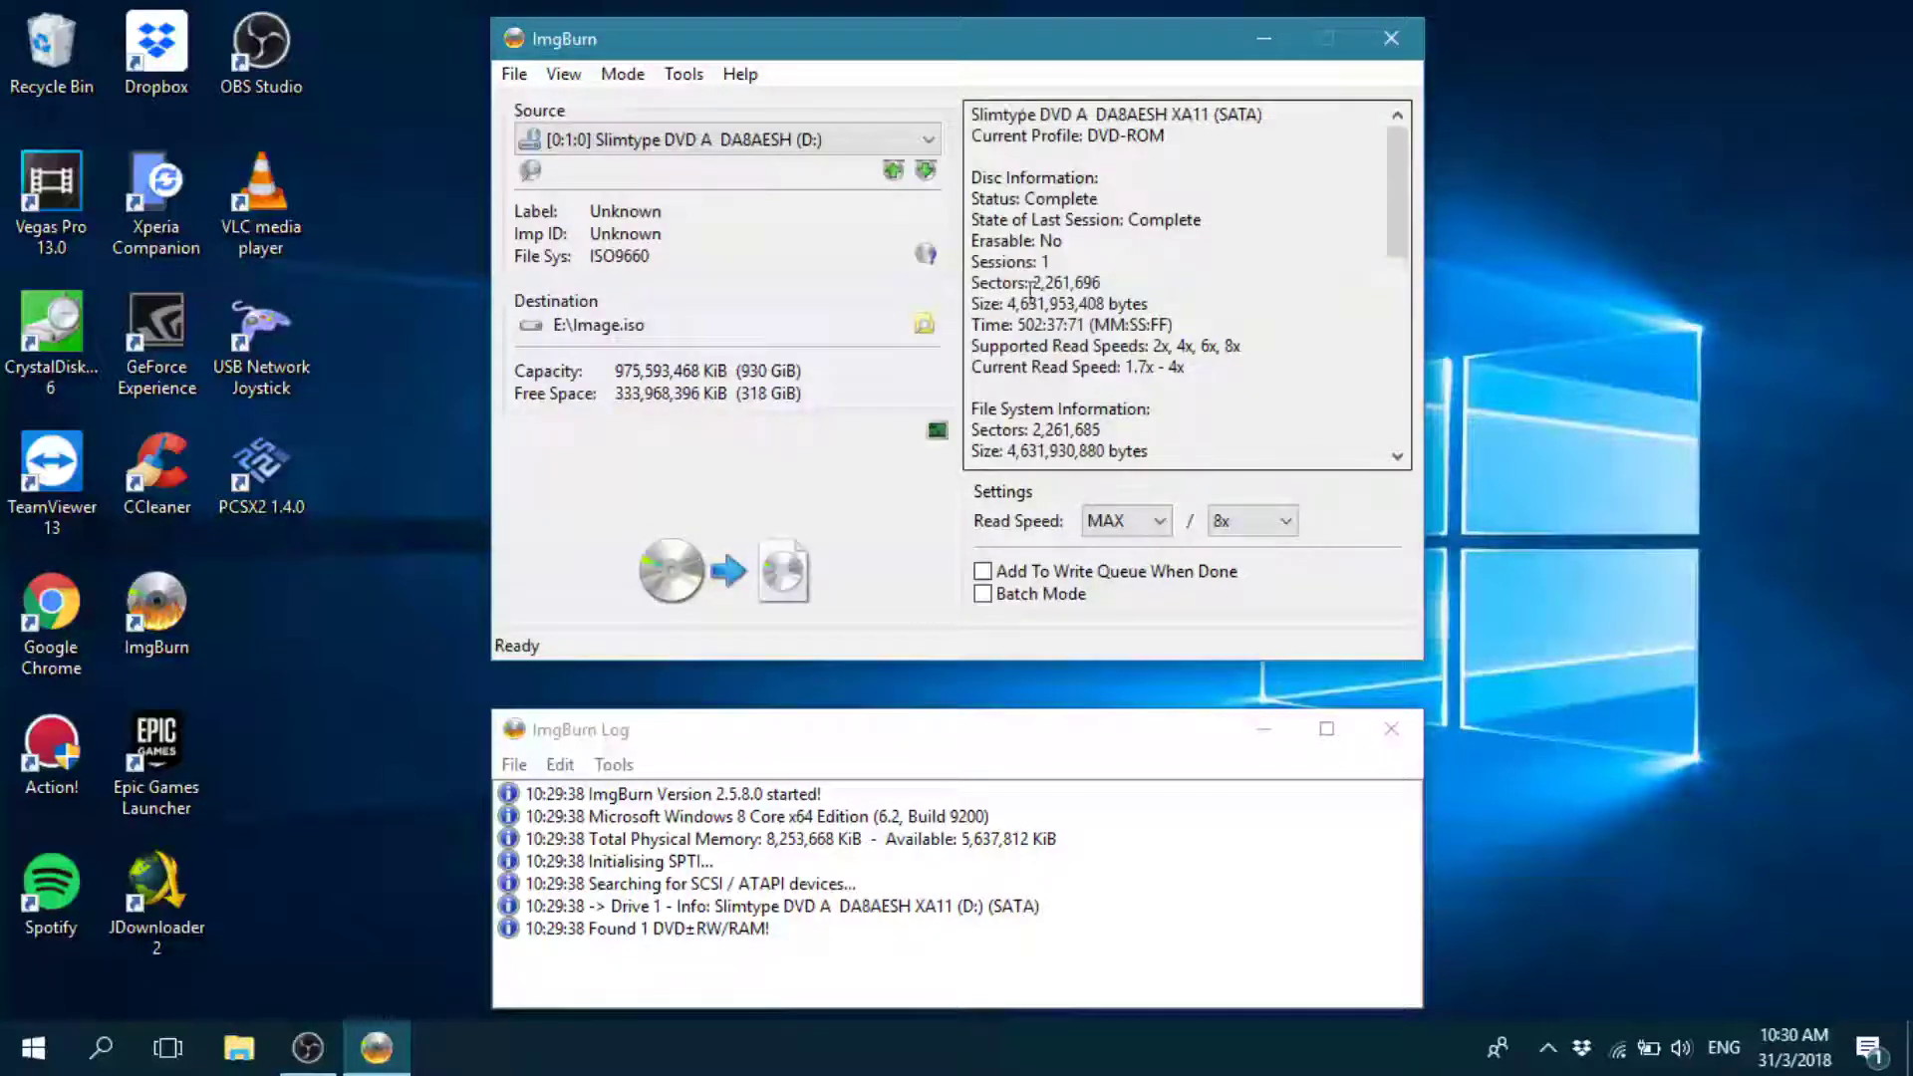
pyautogui.scroll(-5, 1106, 329)
pyautogui.scroll(5, 1116, 368)
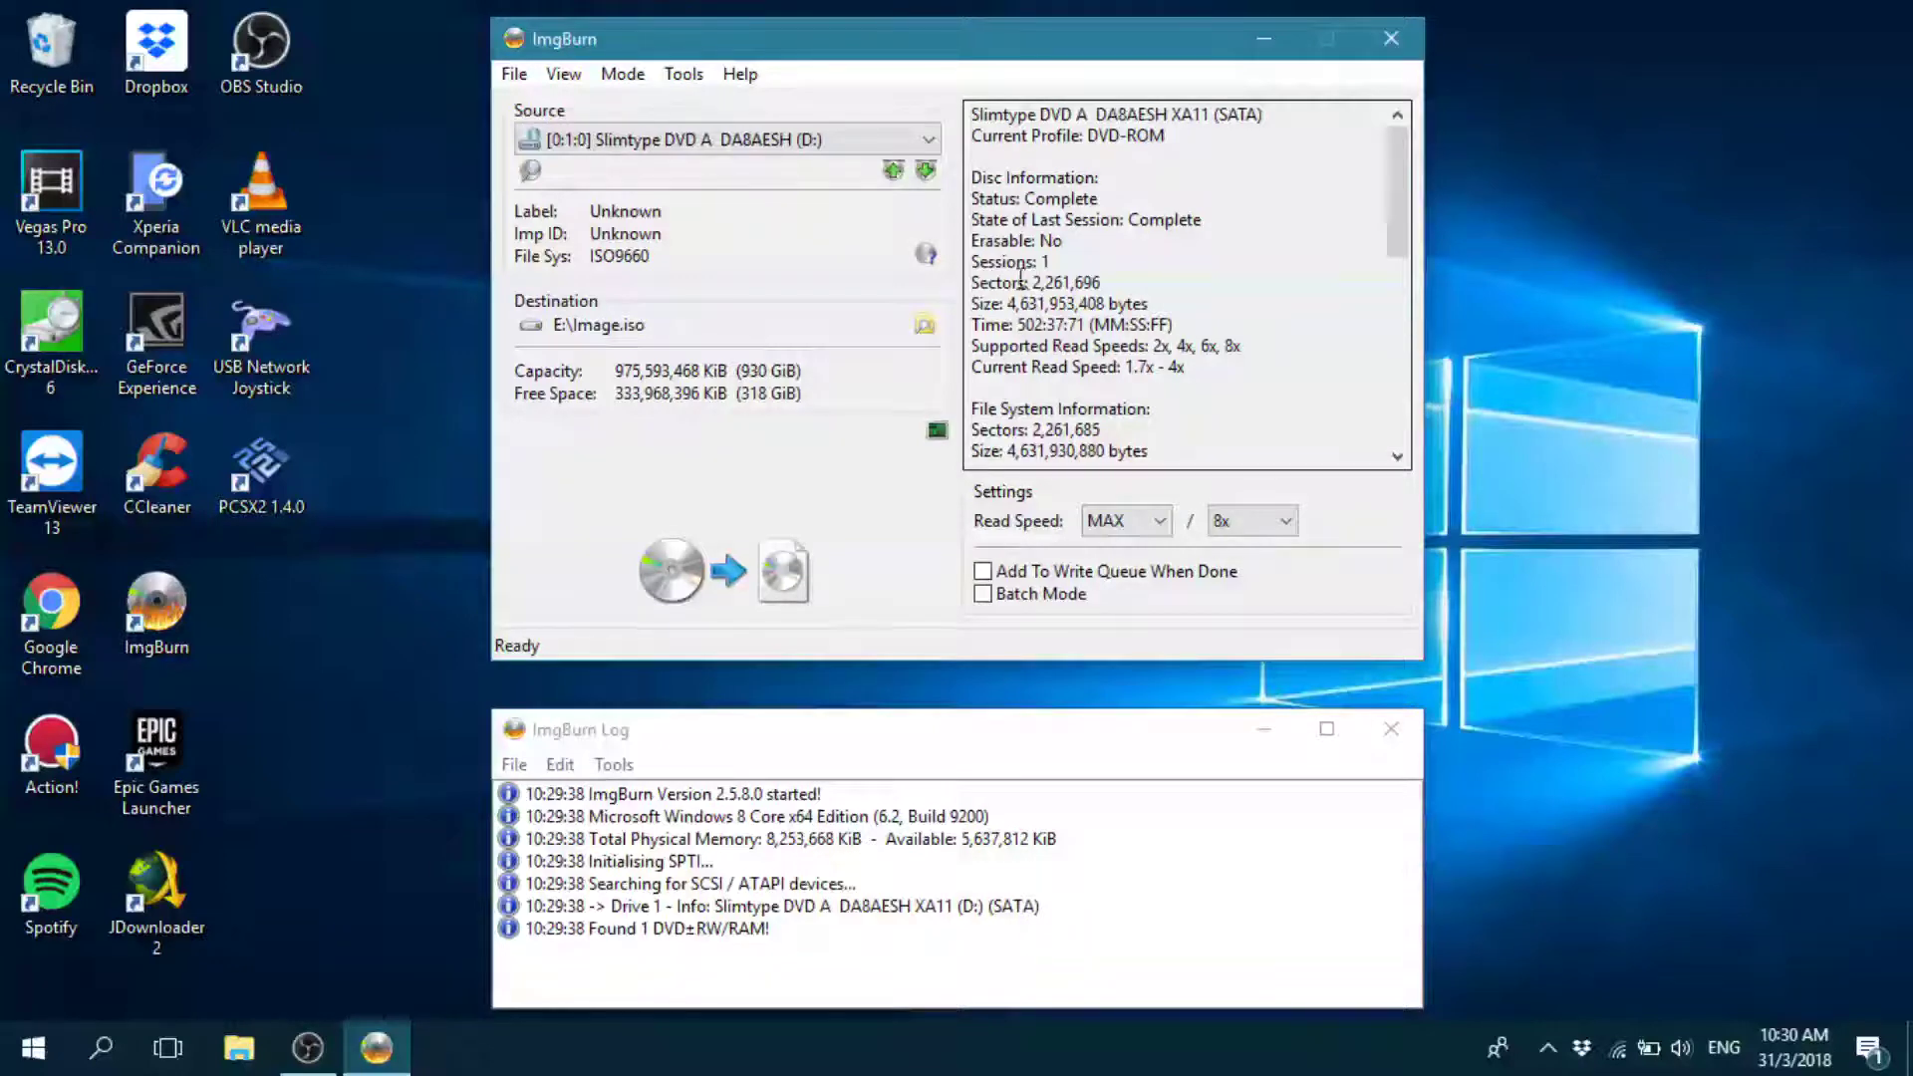
# Set the image destination to the Games > PS2 folder on E:, saving as Image.iso.
pyautogui.click(938, 325)
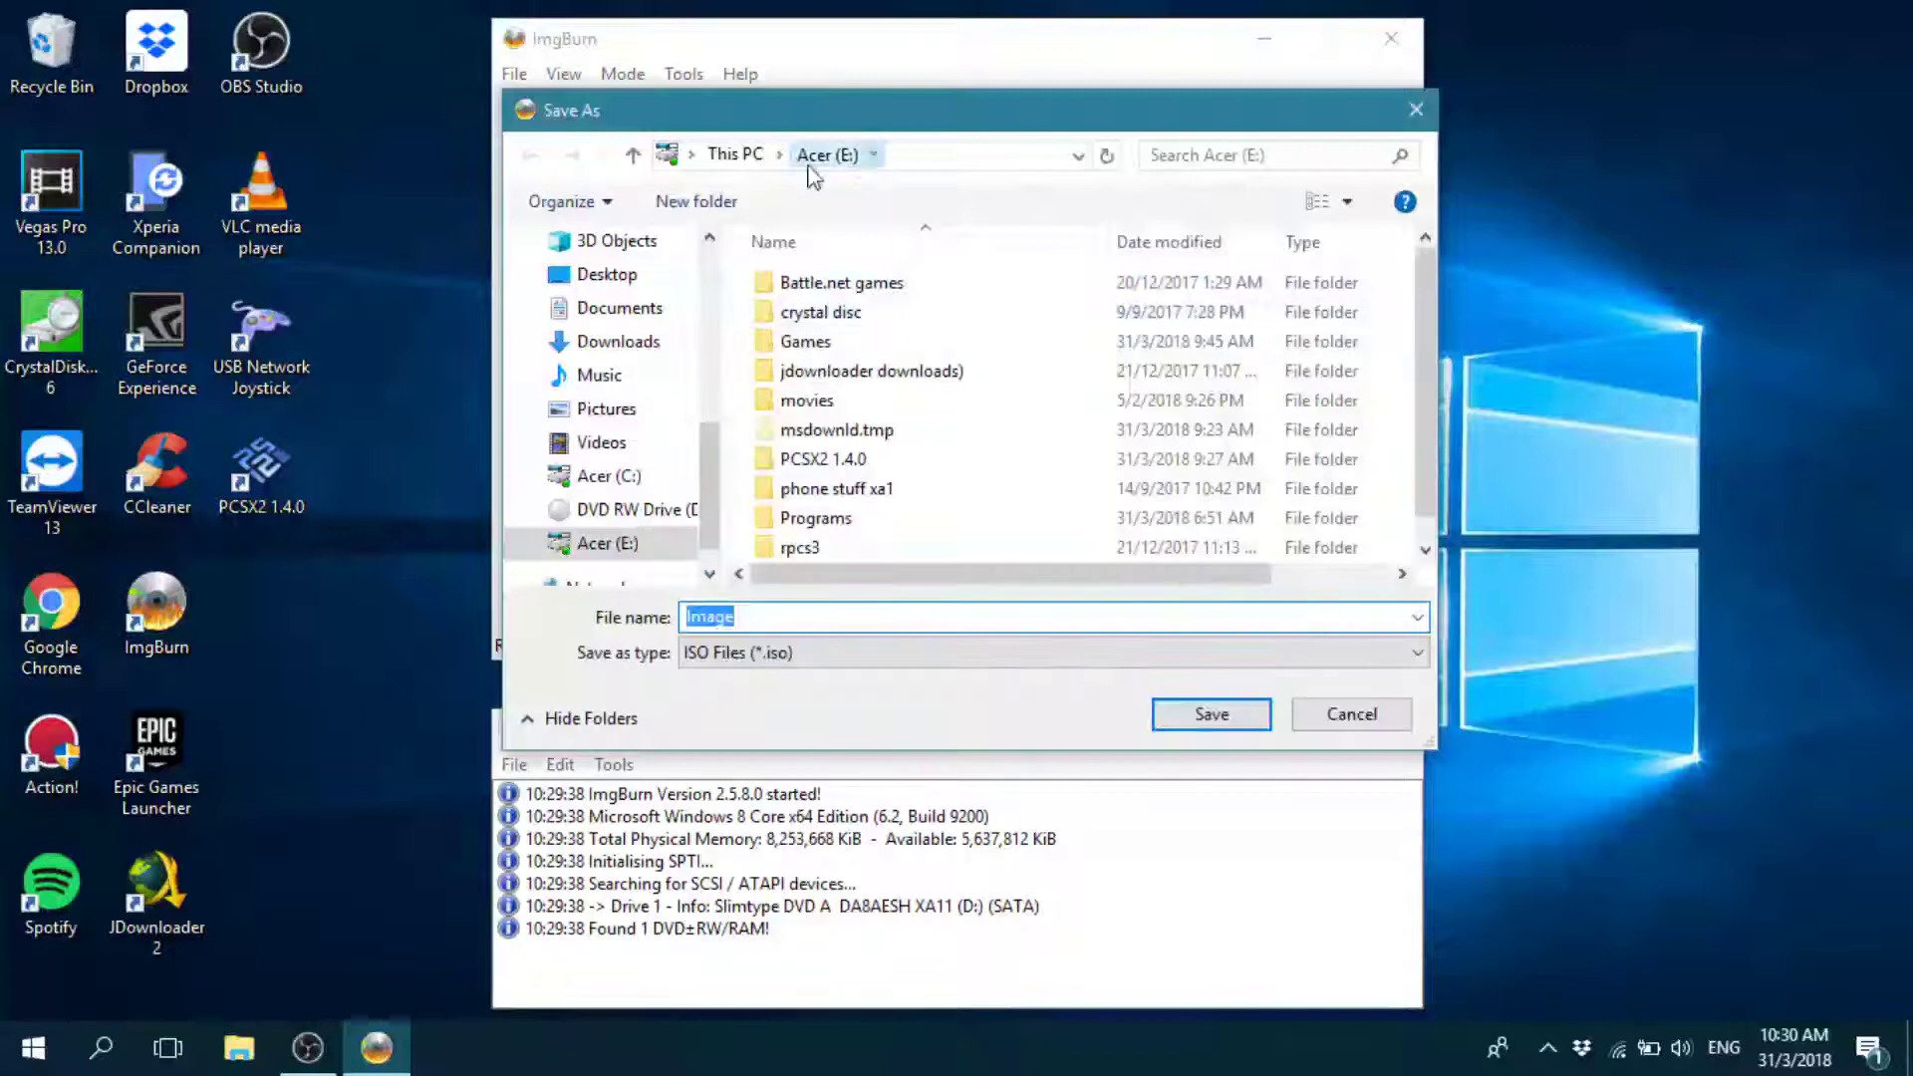
pyautogui.moveTo(798, 125); pyautogui.dragTo(858, 156)
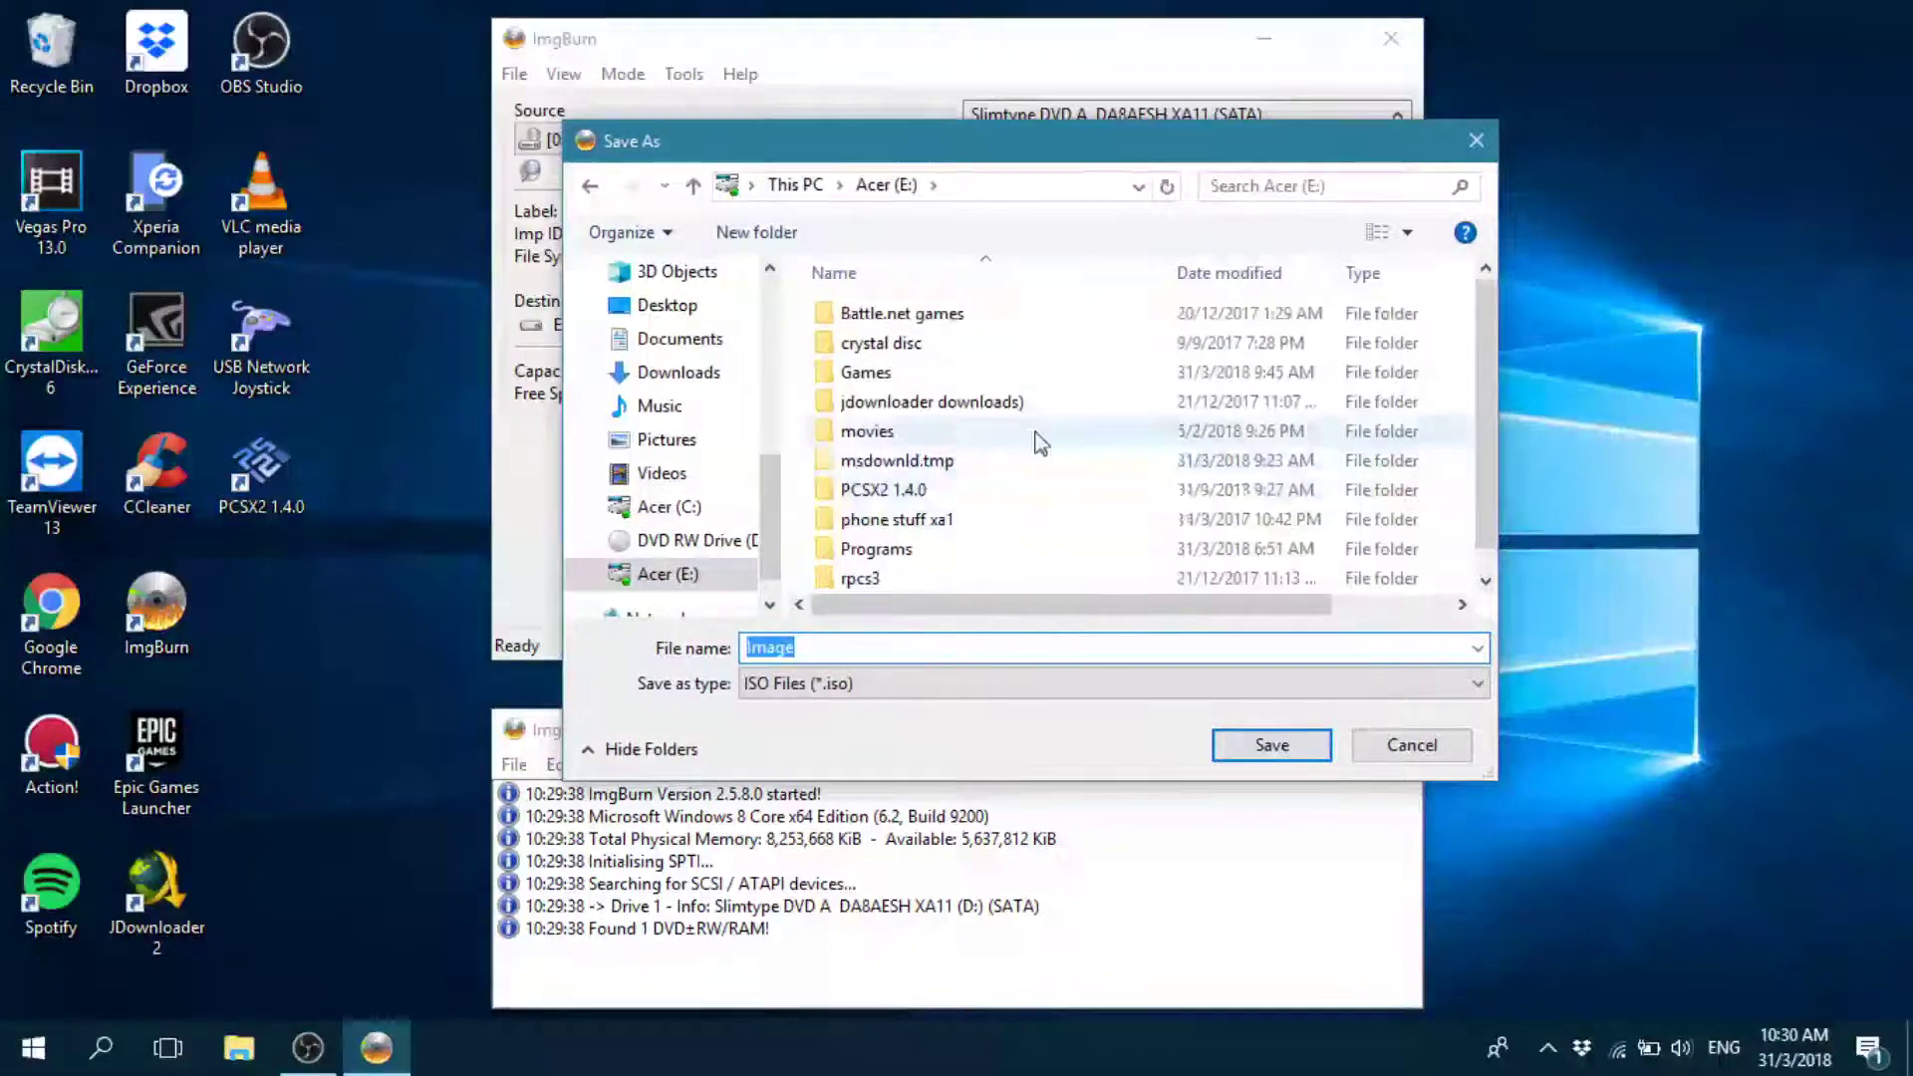
pyautogui.doubleClick(863, 373)
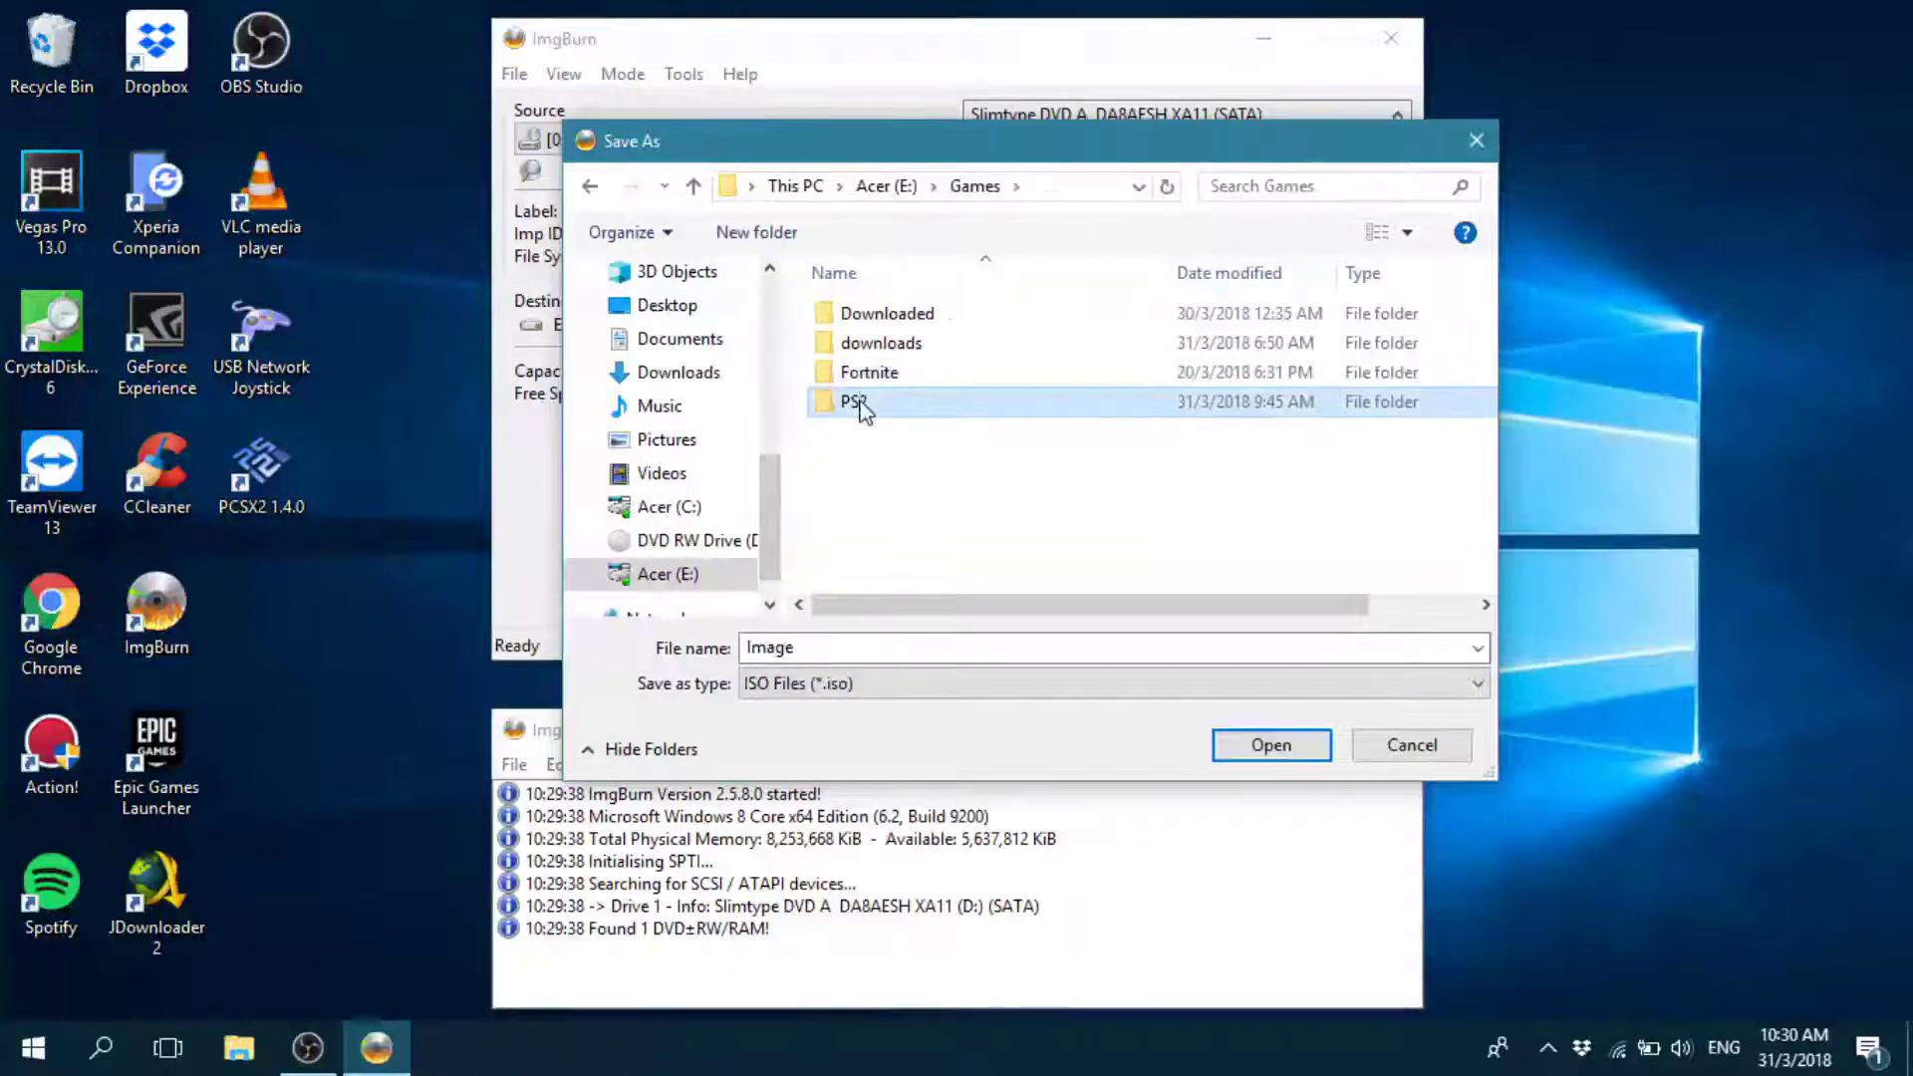
pyautogui.doubleClick(857, 401)
pyautogui.click(1307, 752)
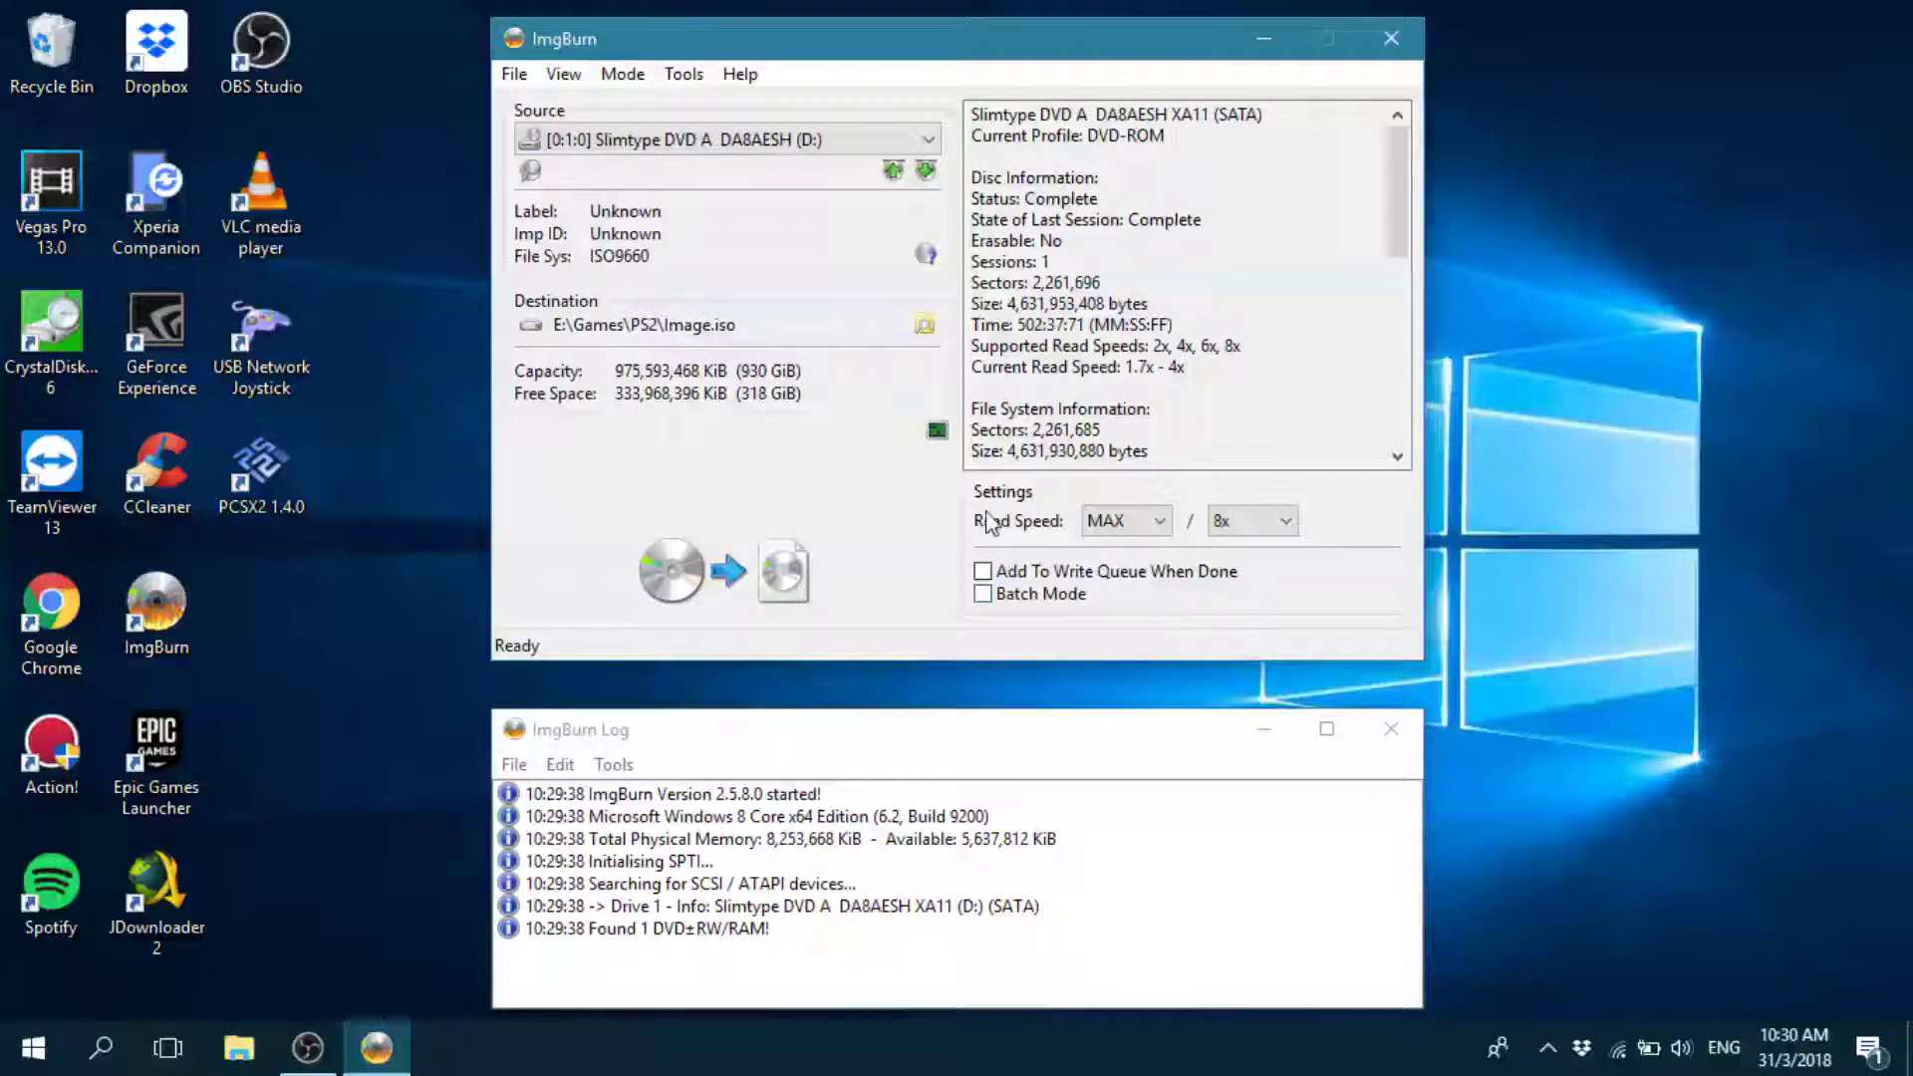
# Rip the disc to E:\Games\PS2\Image.iso, acknowledge completion, and close ImgBurn.
pyautogui.click(732, 620)
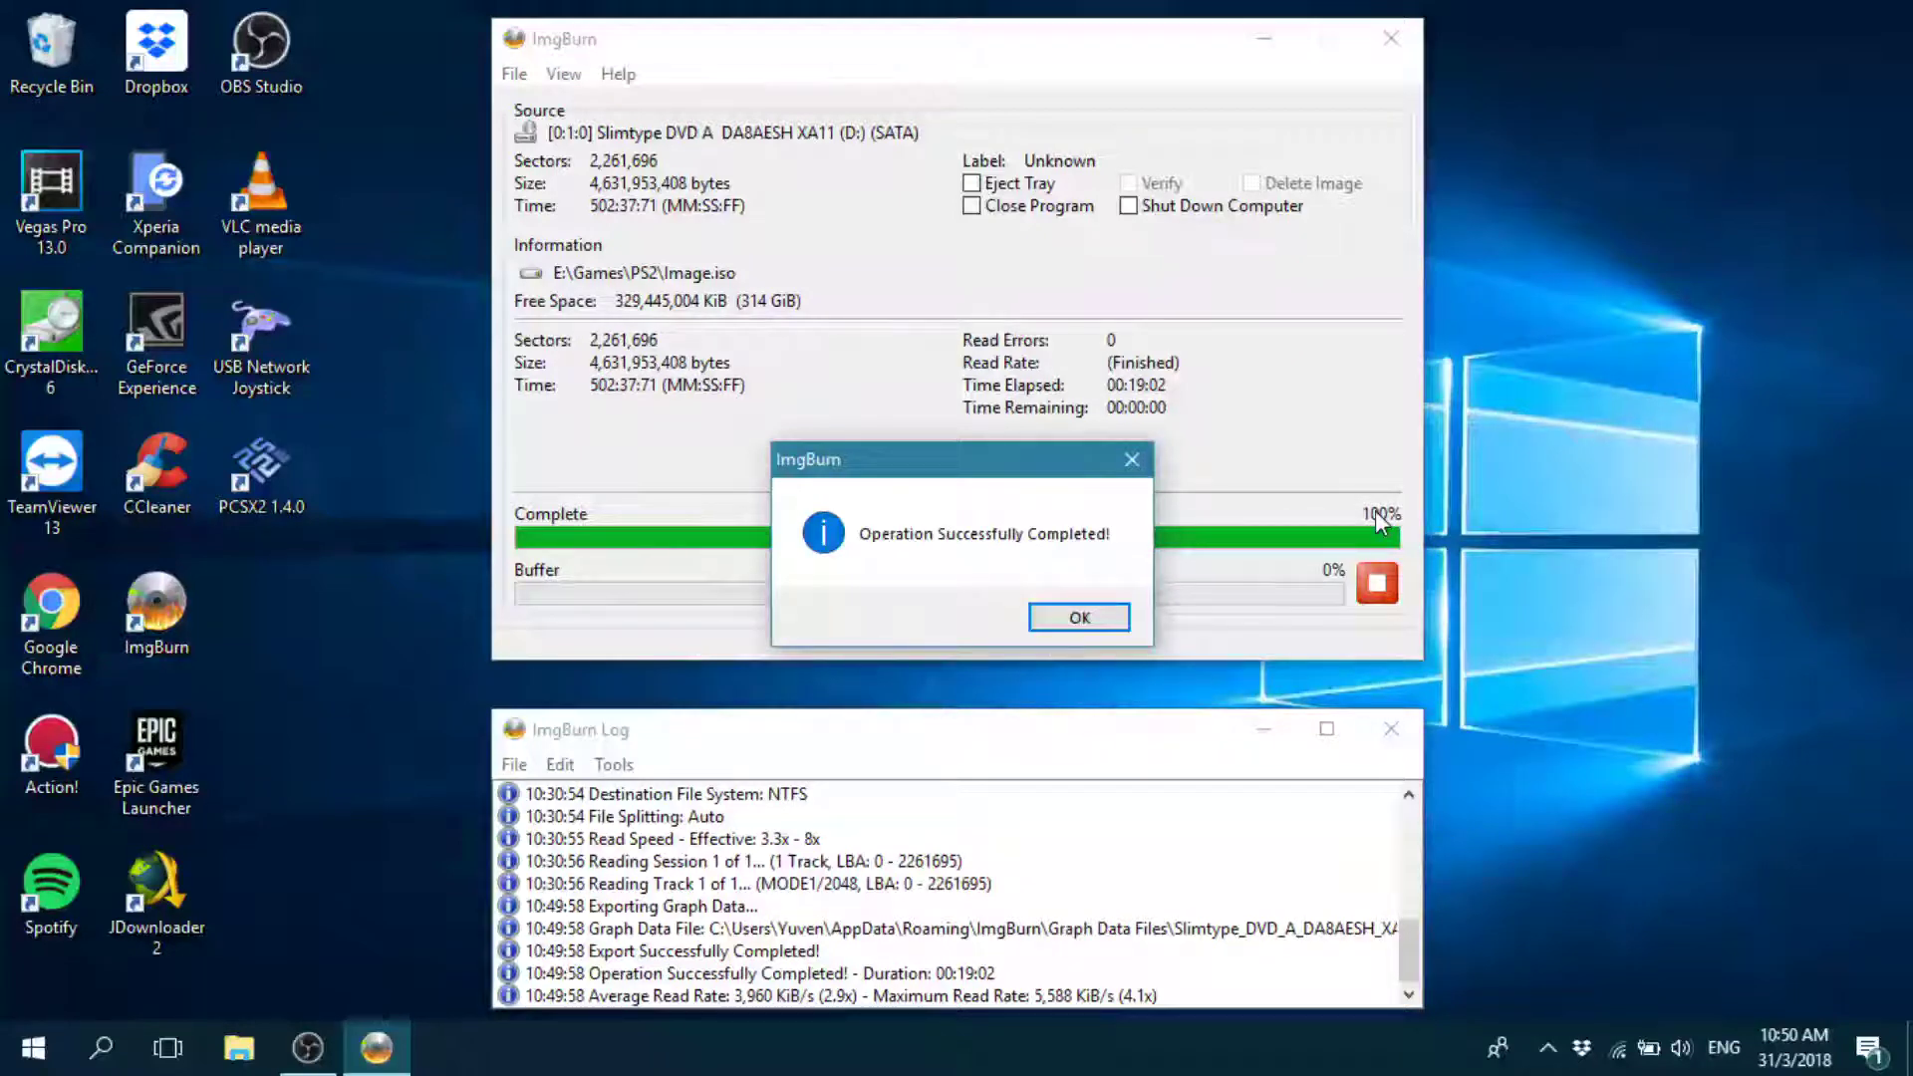
pyautogui.click(1079, 618)
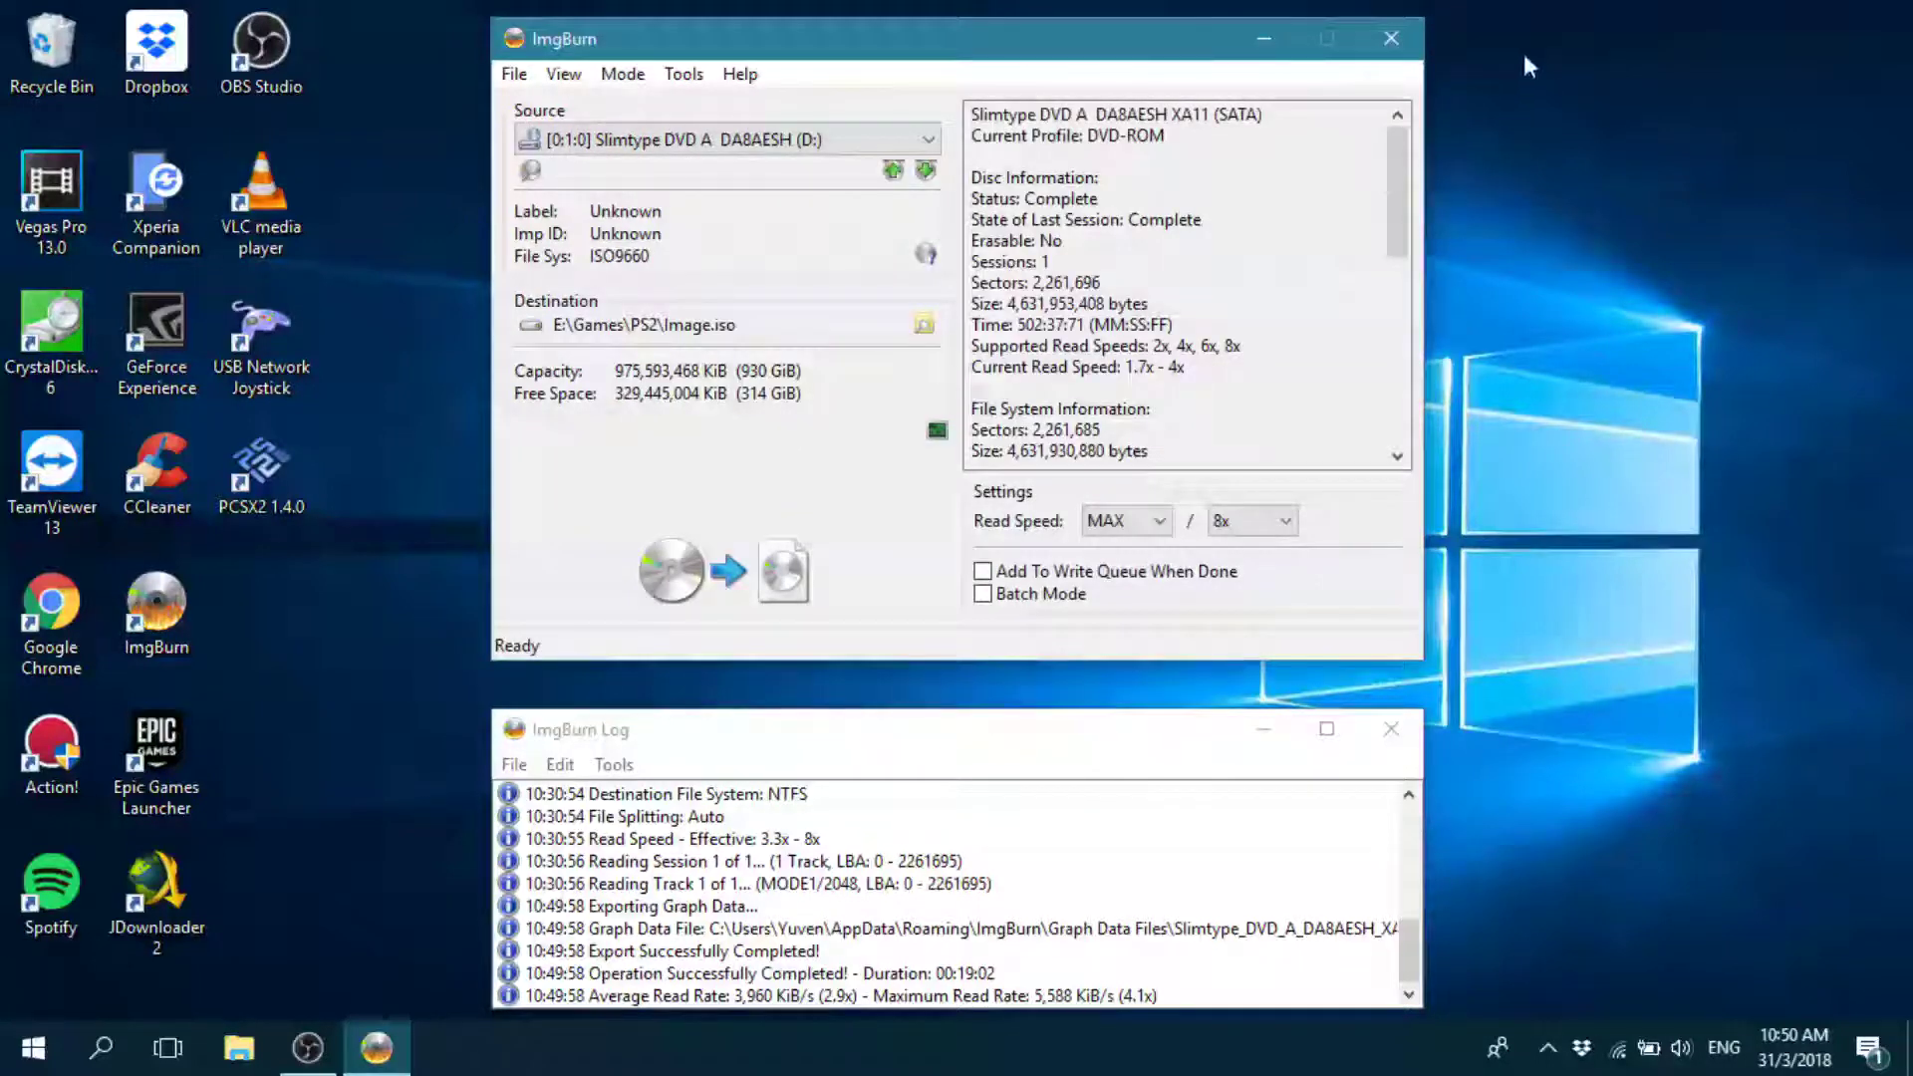
pyautogui.click(1413, 38)
pyautogui.rightClick(1110, 179)
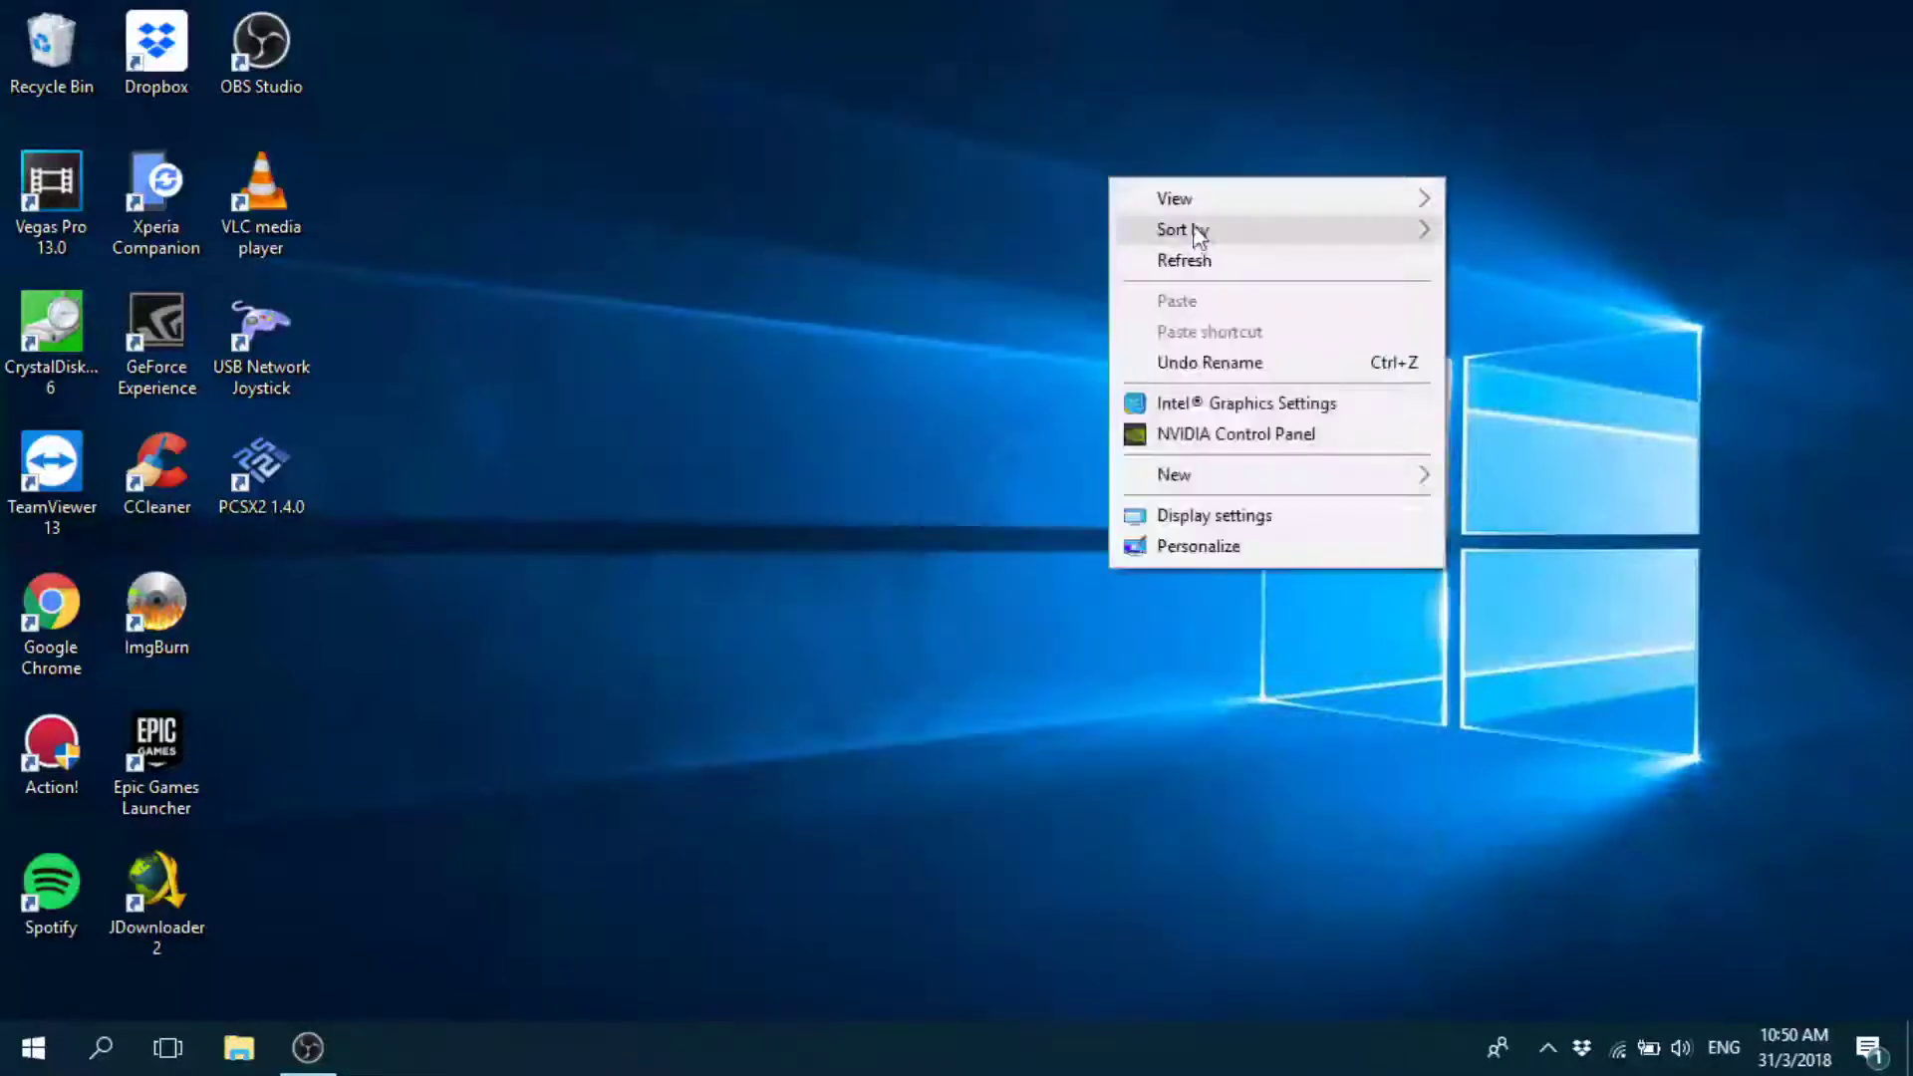
# Refresh the desktop, then launch PCSX2 once and close its window.
pyautogui.click(1223, 257)
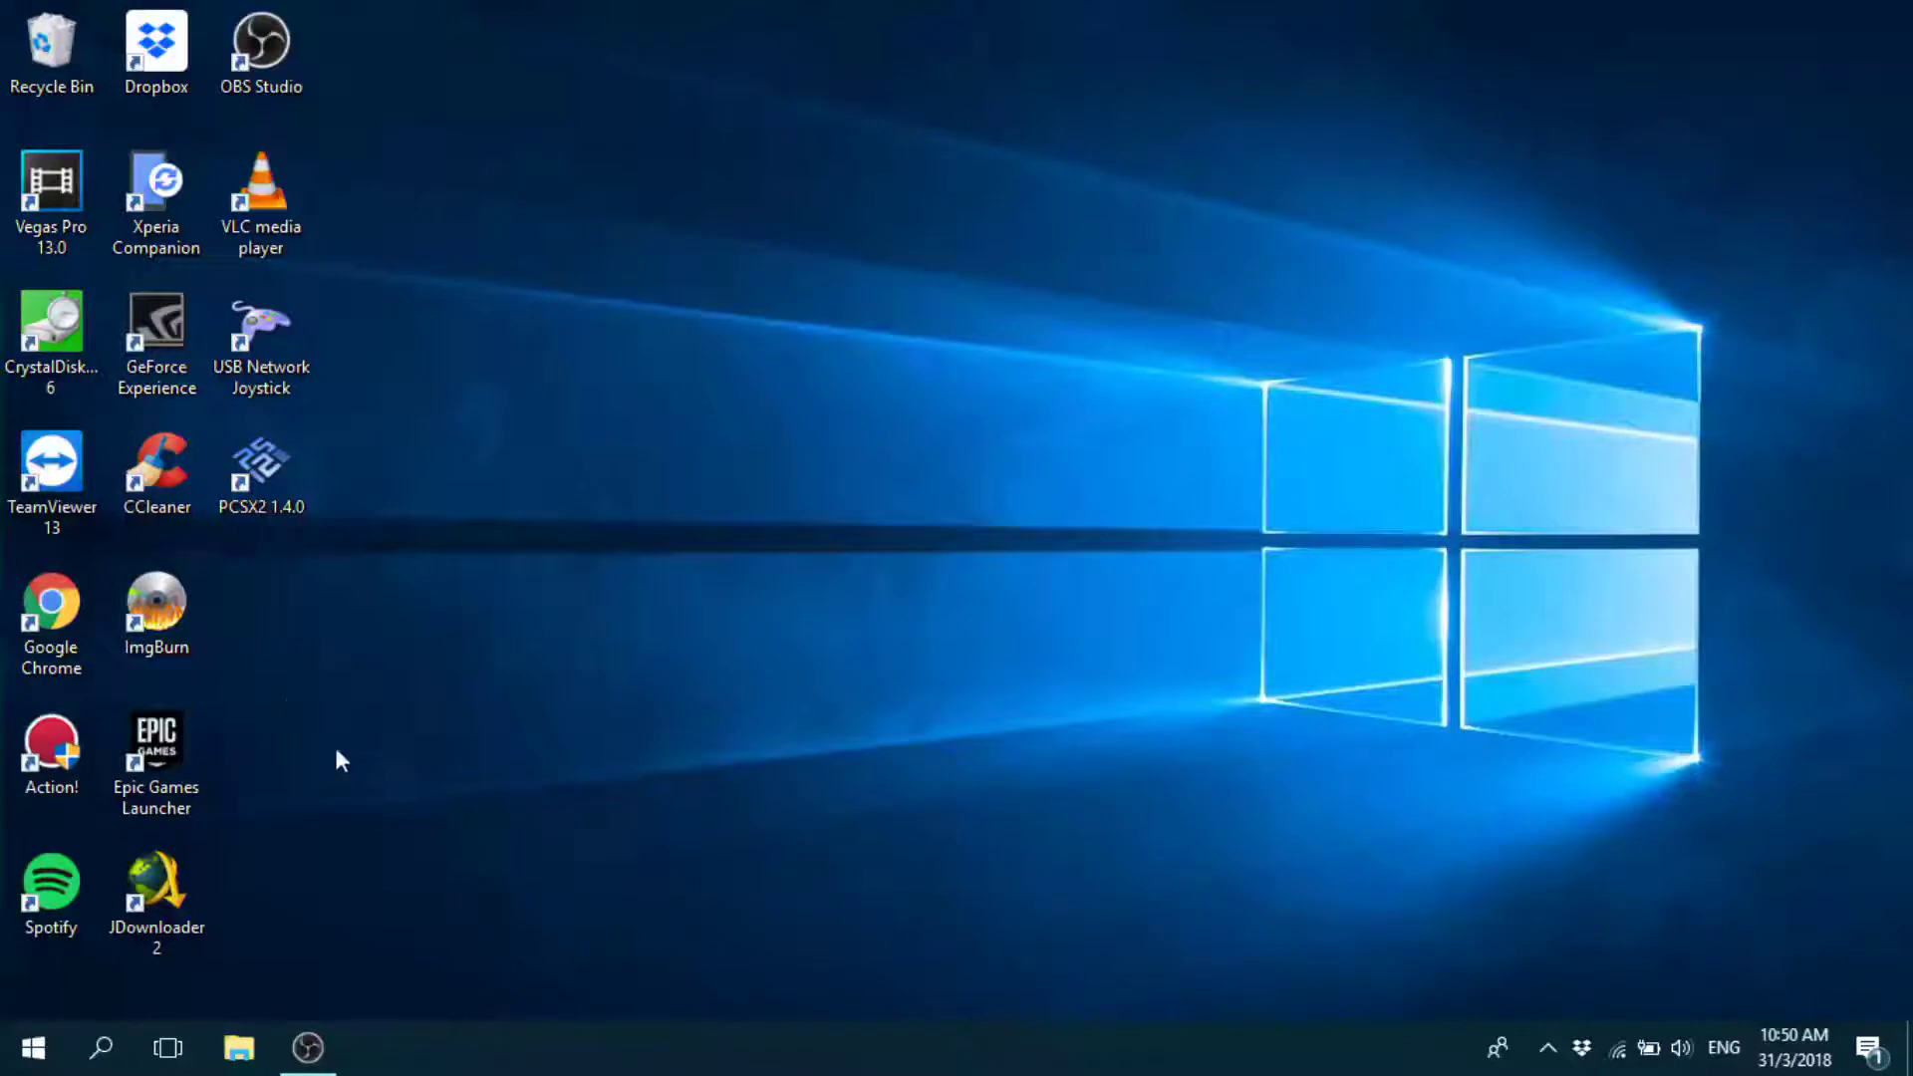
pyautogui.doubleClick(257, 476)
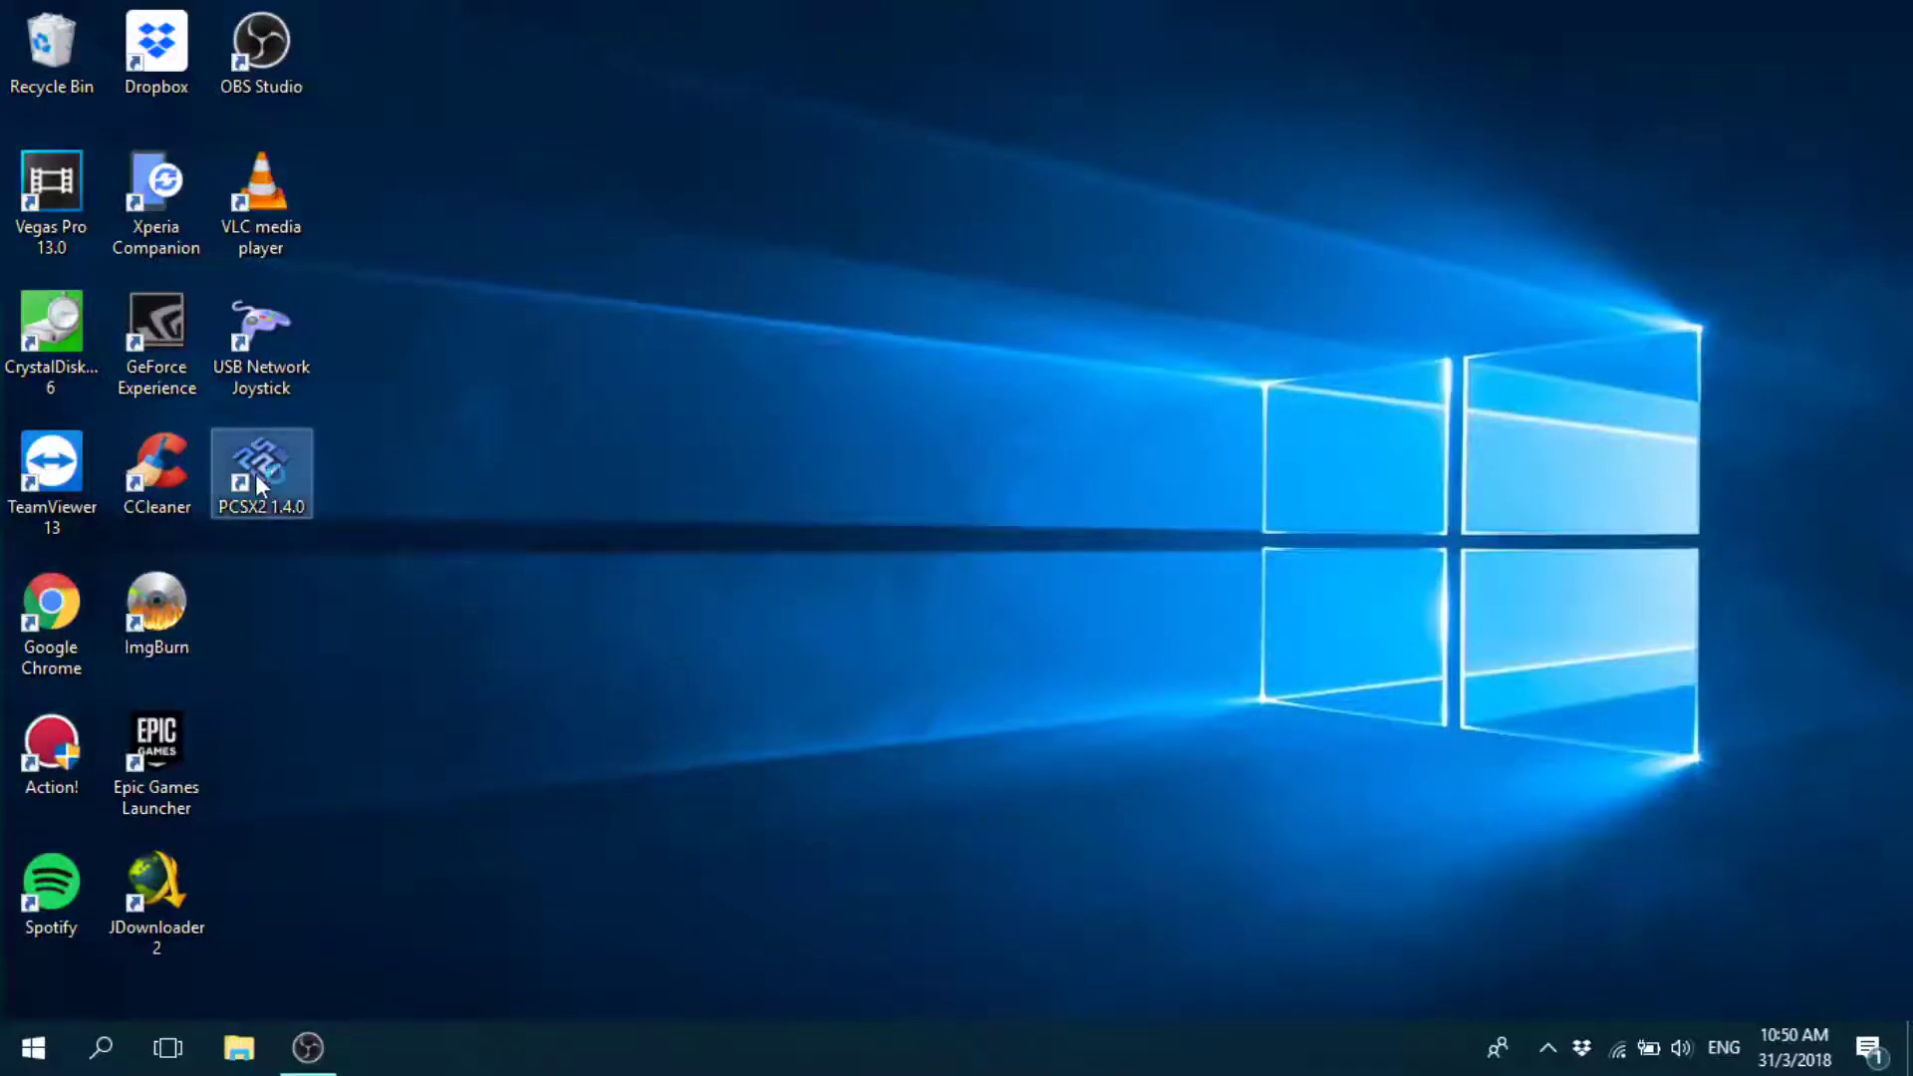
pyautogui.moveTo(457, 82); pyautogui.dragTo(995, 101)
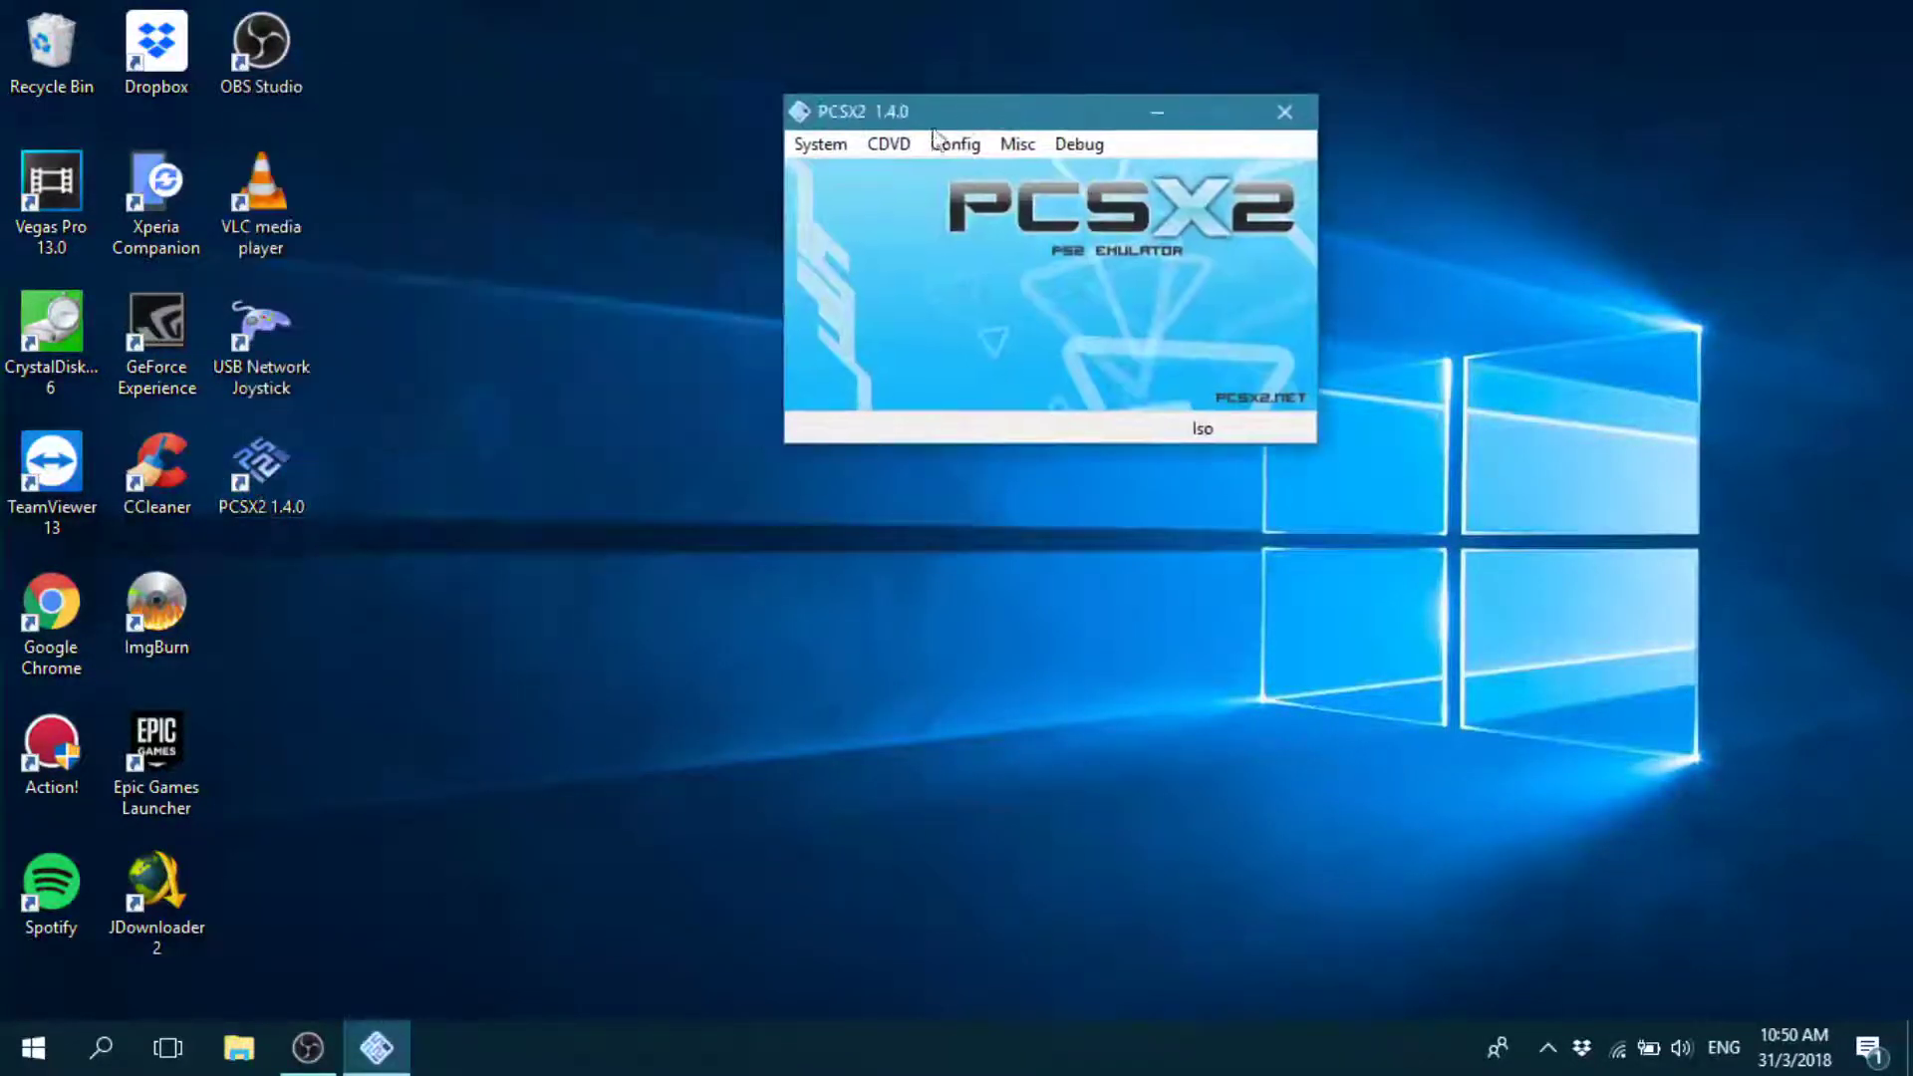
pyautogui.click(1286, 111)
# Relaunch PCSX2 on the high-performance NVIDIA processor and open the CDVD Iso Selector browse picker.
pyautogui.rightClick(290, 483)
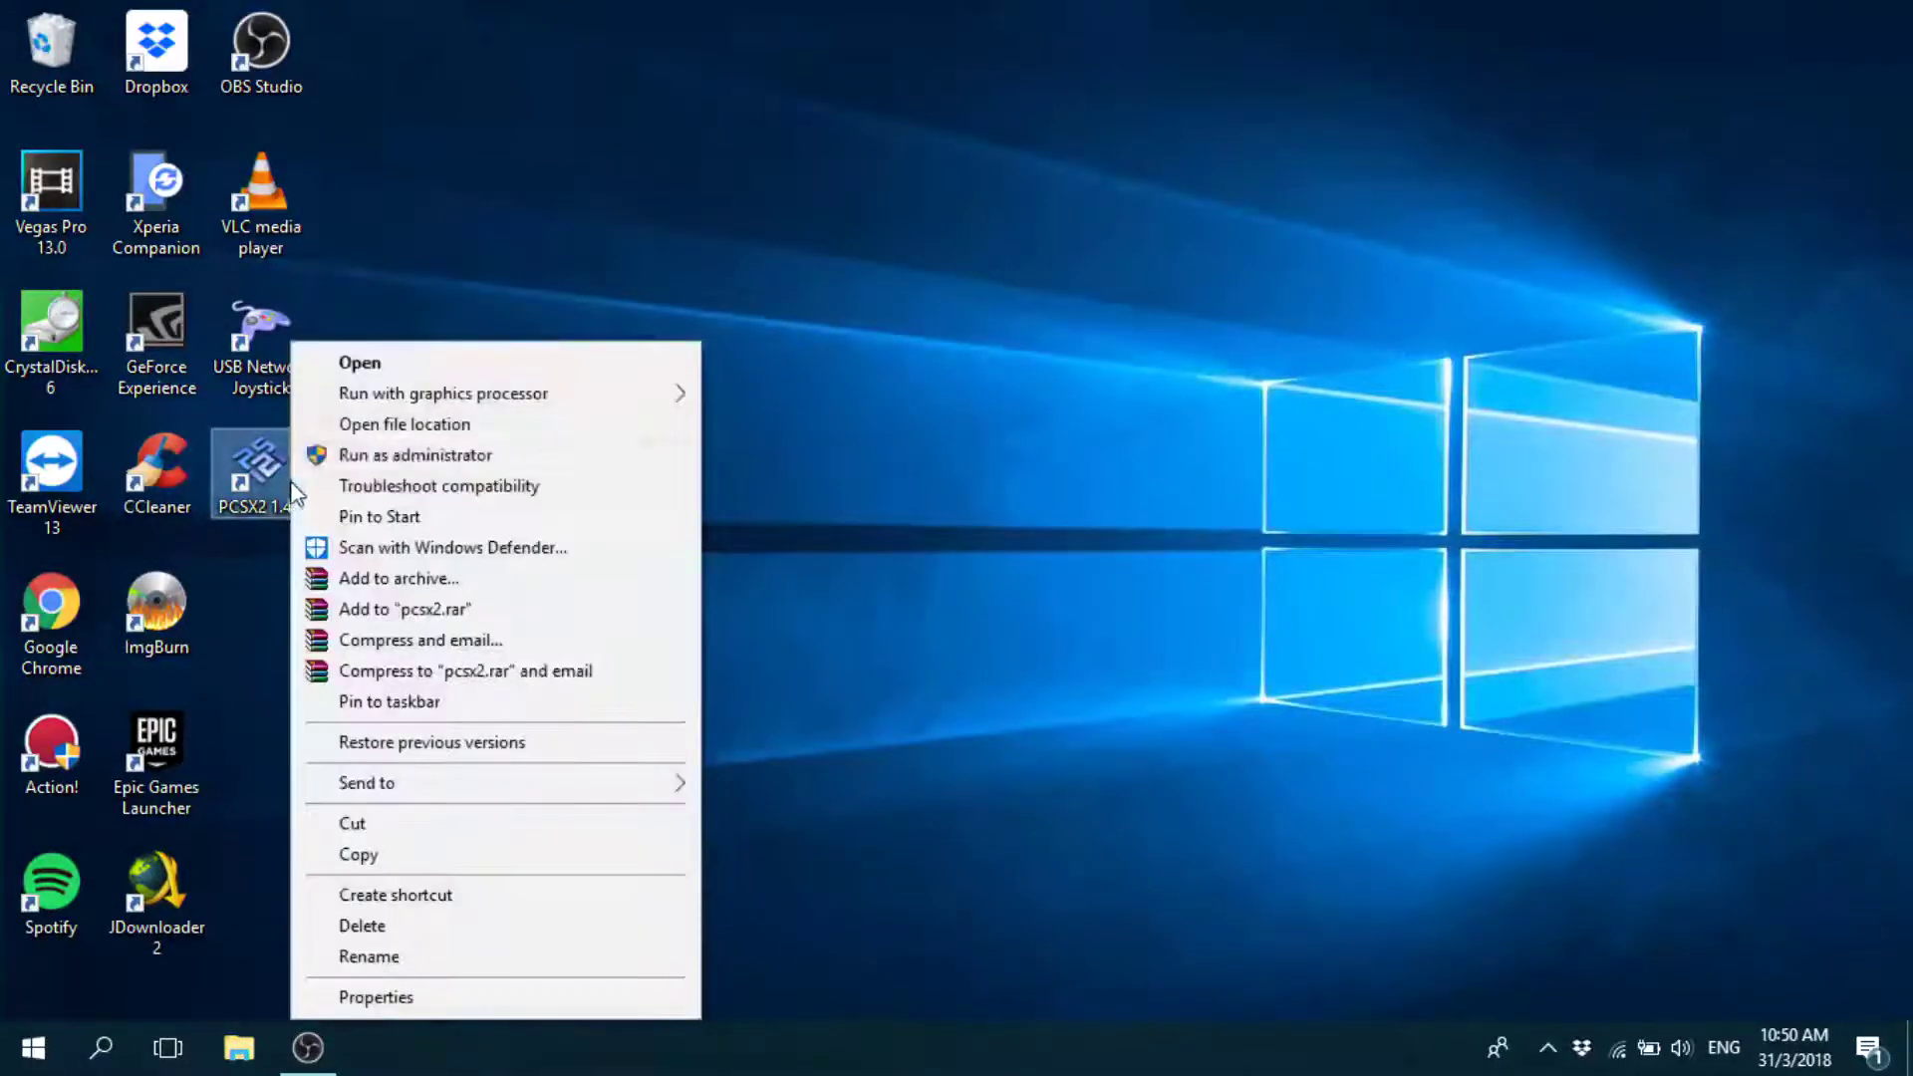
pyautogui.moveTo(410, 394)
pyautogui.click(762, 393)
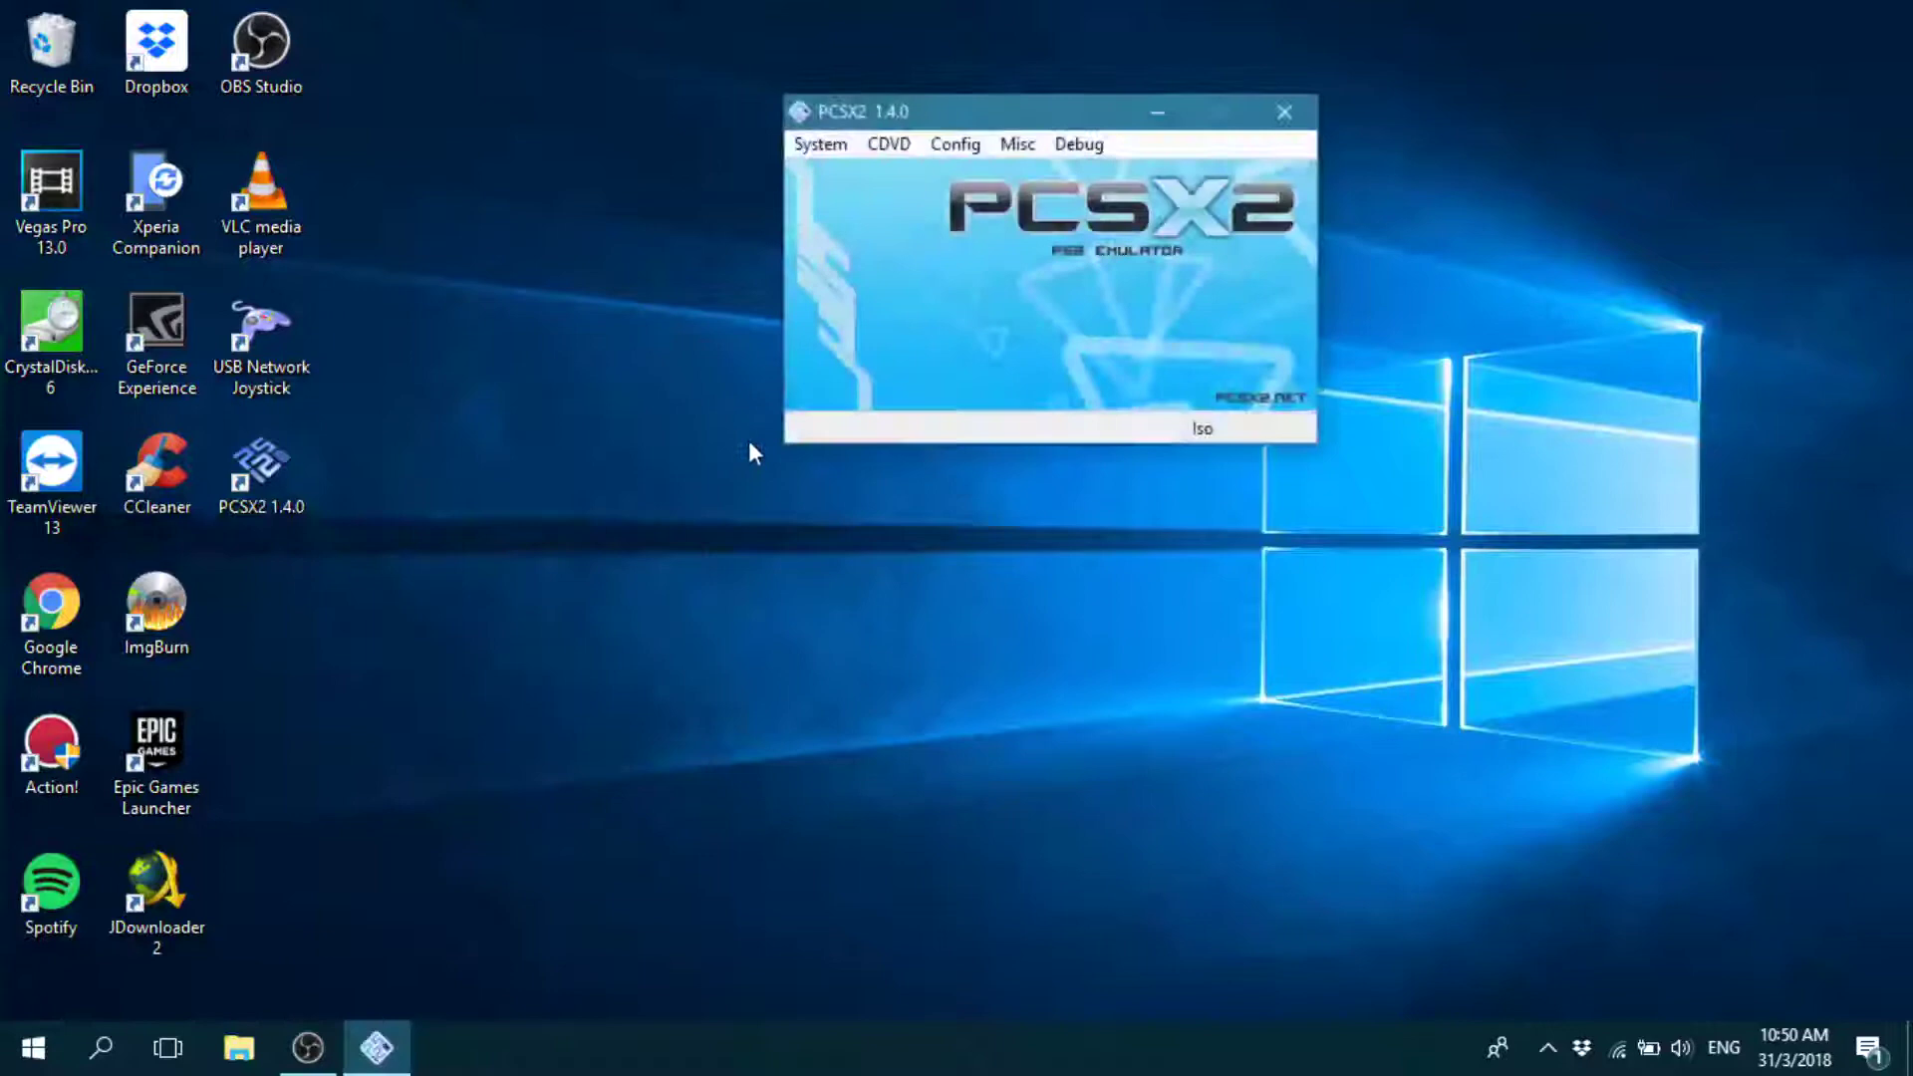
pyautogui.click(891, 288)
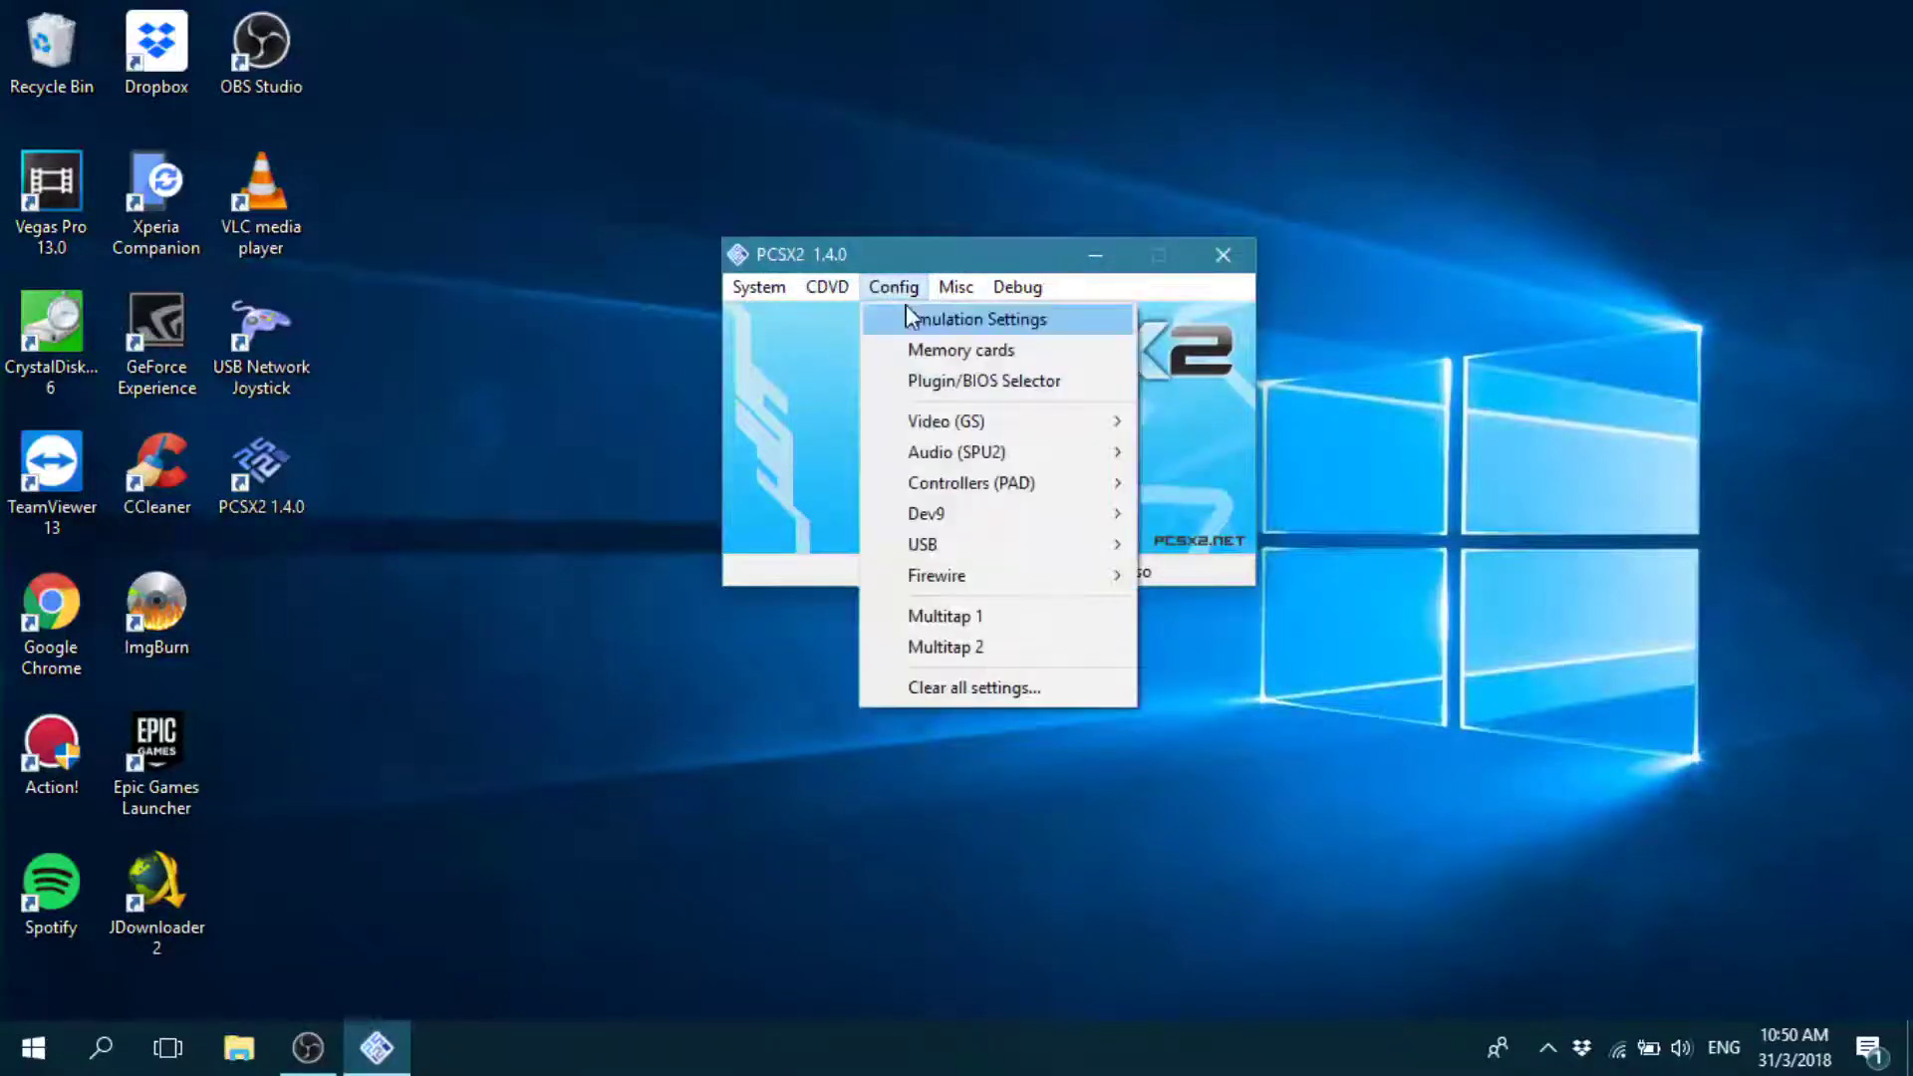
pyautogui.moveTo(827, 287)
pyautogui.moveTo(896, 316)
pyautogui.click(1045, 311)
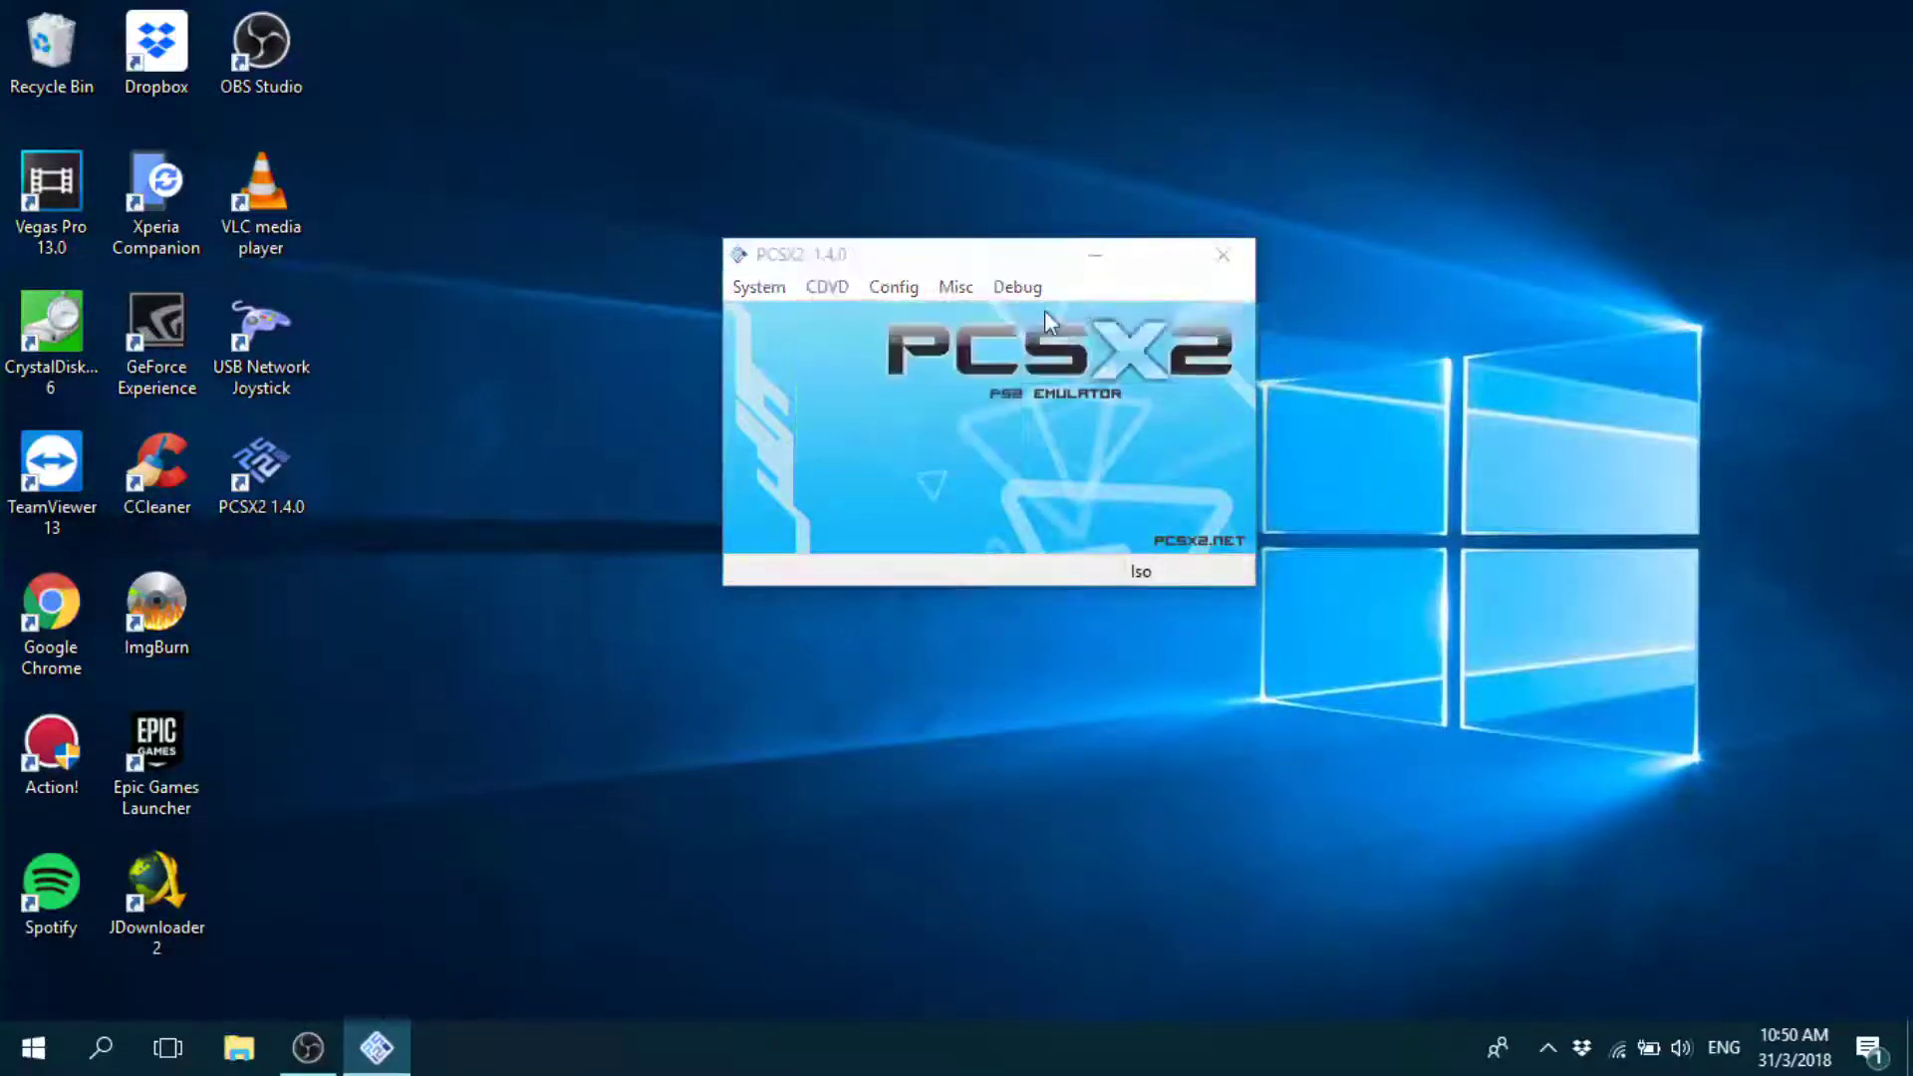
# Select the Image file in E:\Games\PS2 and open it as the ISO.
pyautogui.click(1114, 496)
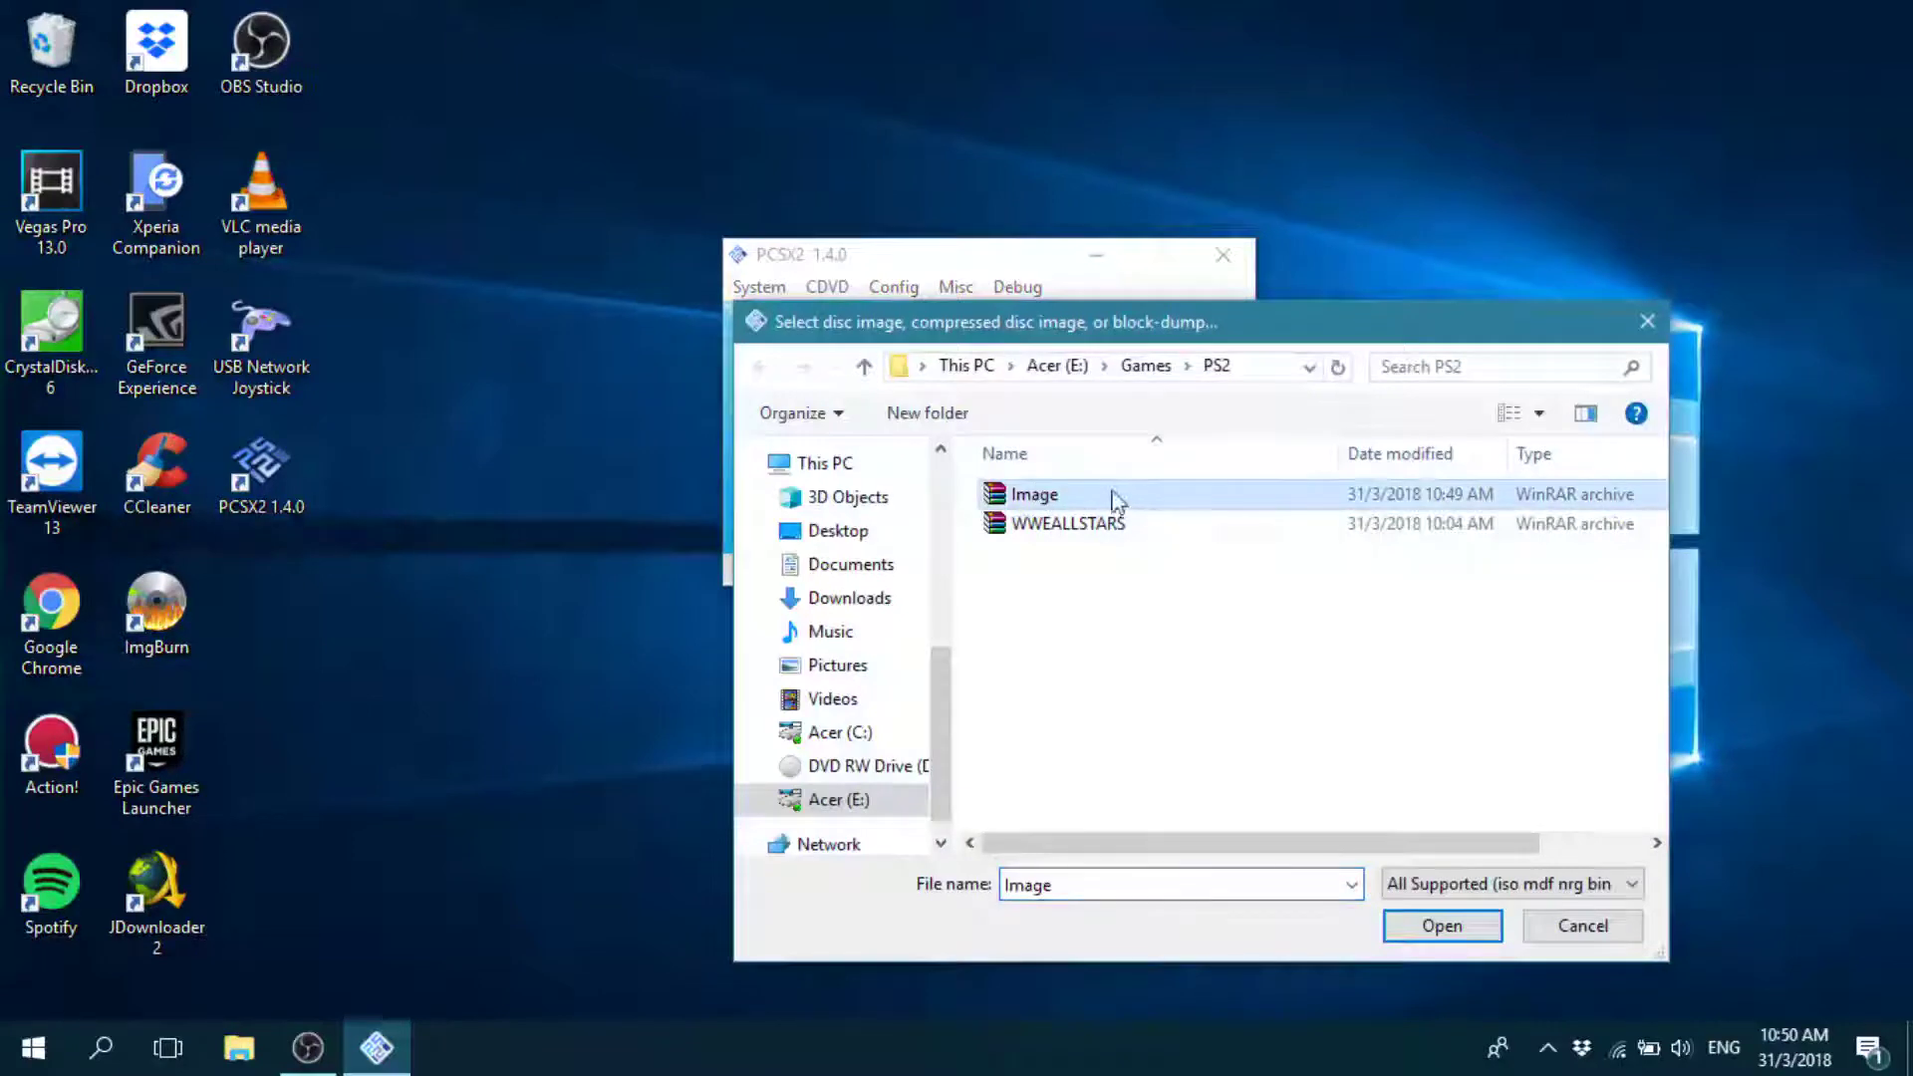
pyautogui.click(1445, 927)
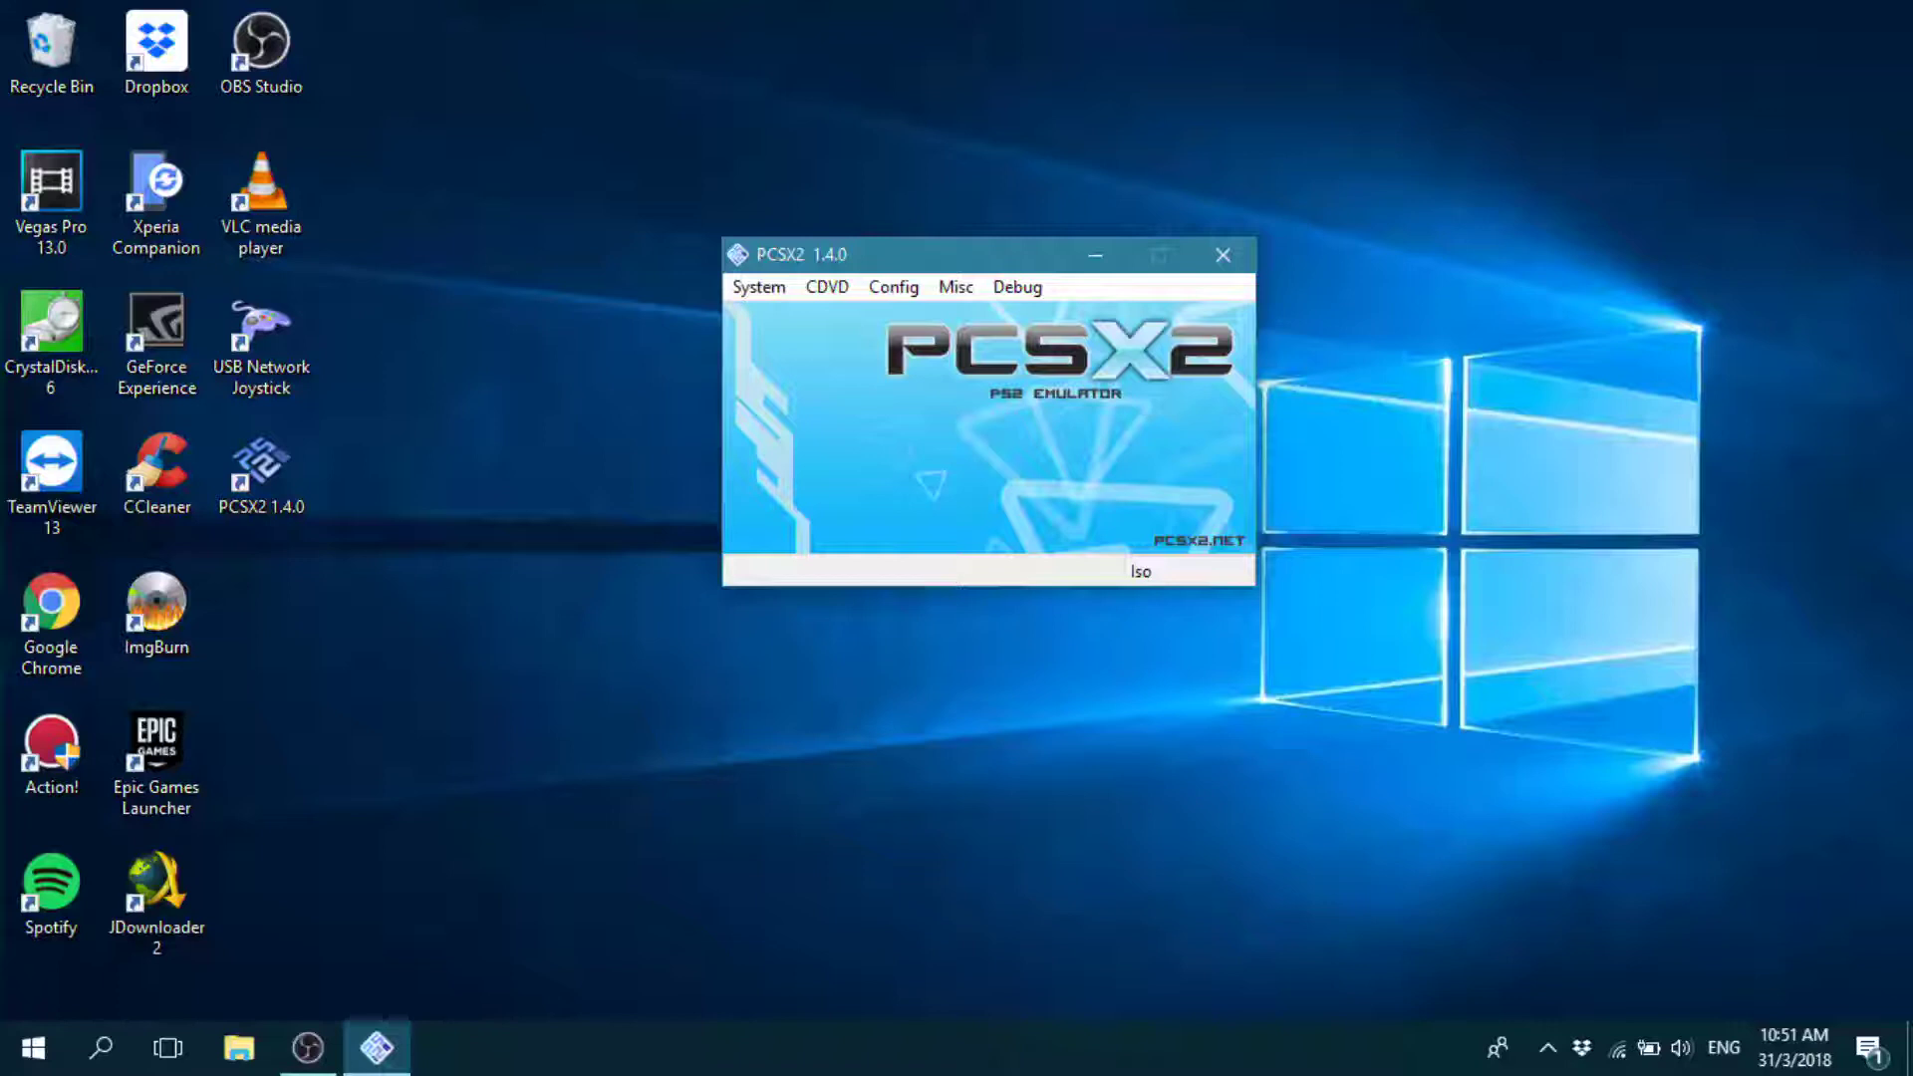
# Boot the ISO with System > Boot CDVD (fast) to start Rampage: Total Destruction.
pyautogui.click(758, 287)
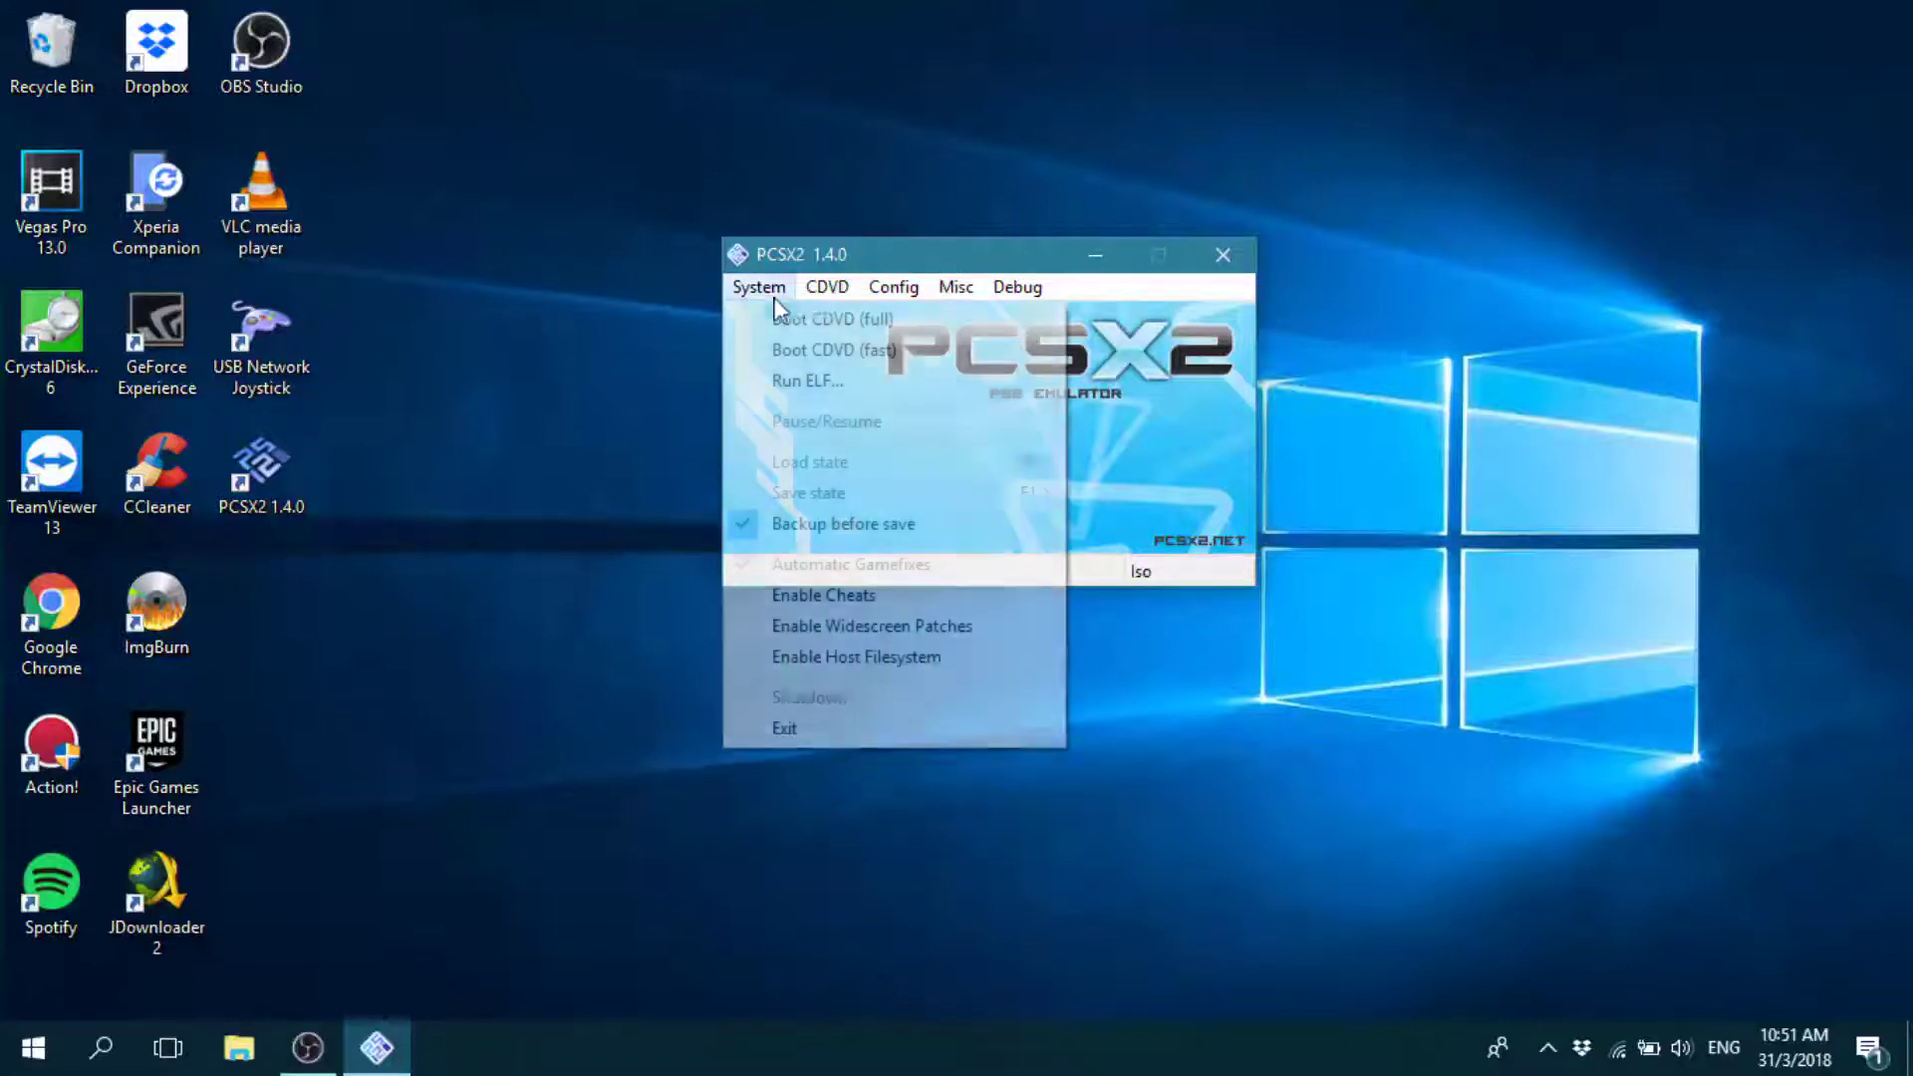
pyautogui.click(859, 357)
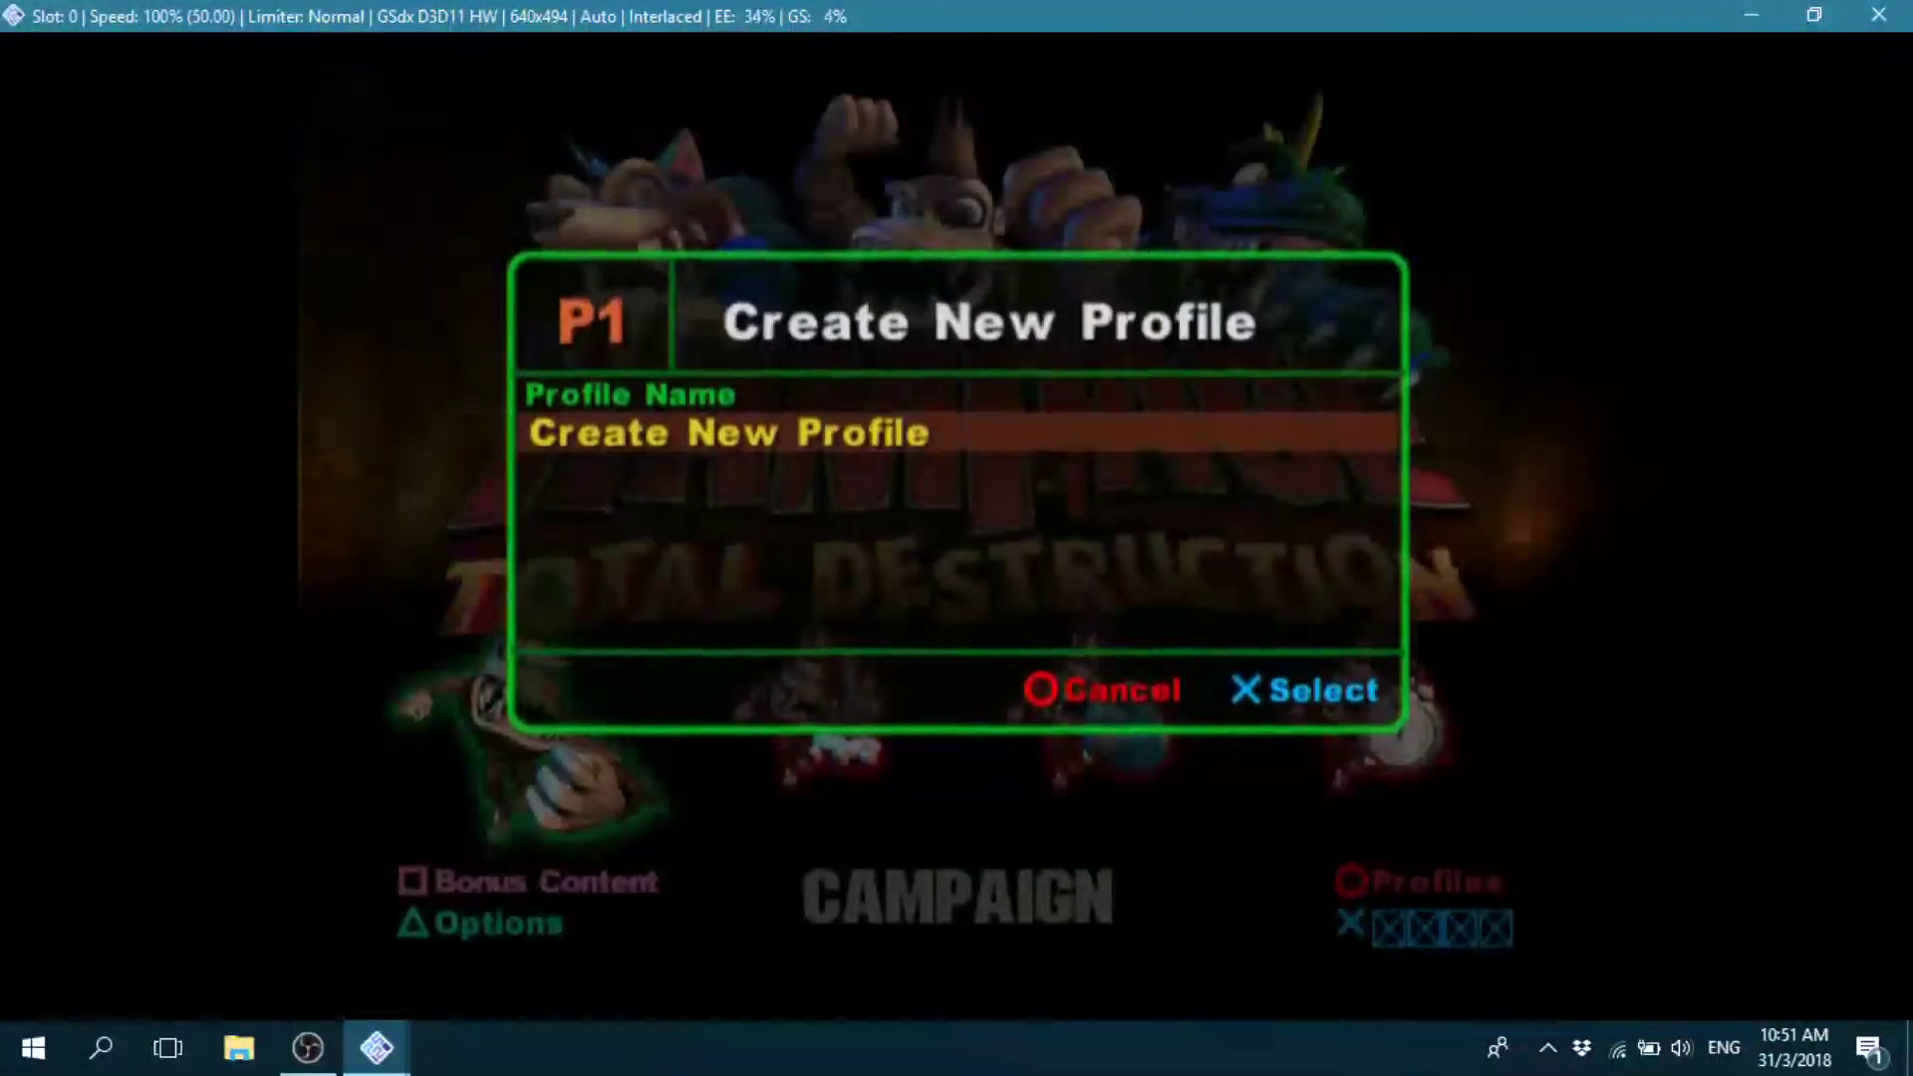
# Create a new P1 profile and enter a name of repeated A's on the on-screen keyboard.
pyautogui.press('Return')
pyautogui.press('Return')
pyautogui.press('Return')
pyautogui.press('Return')
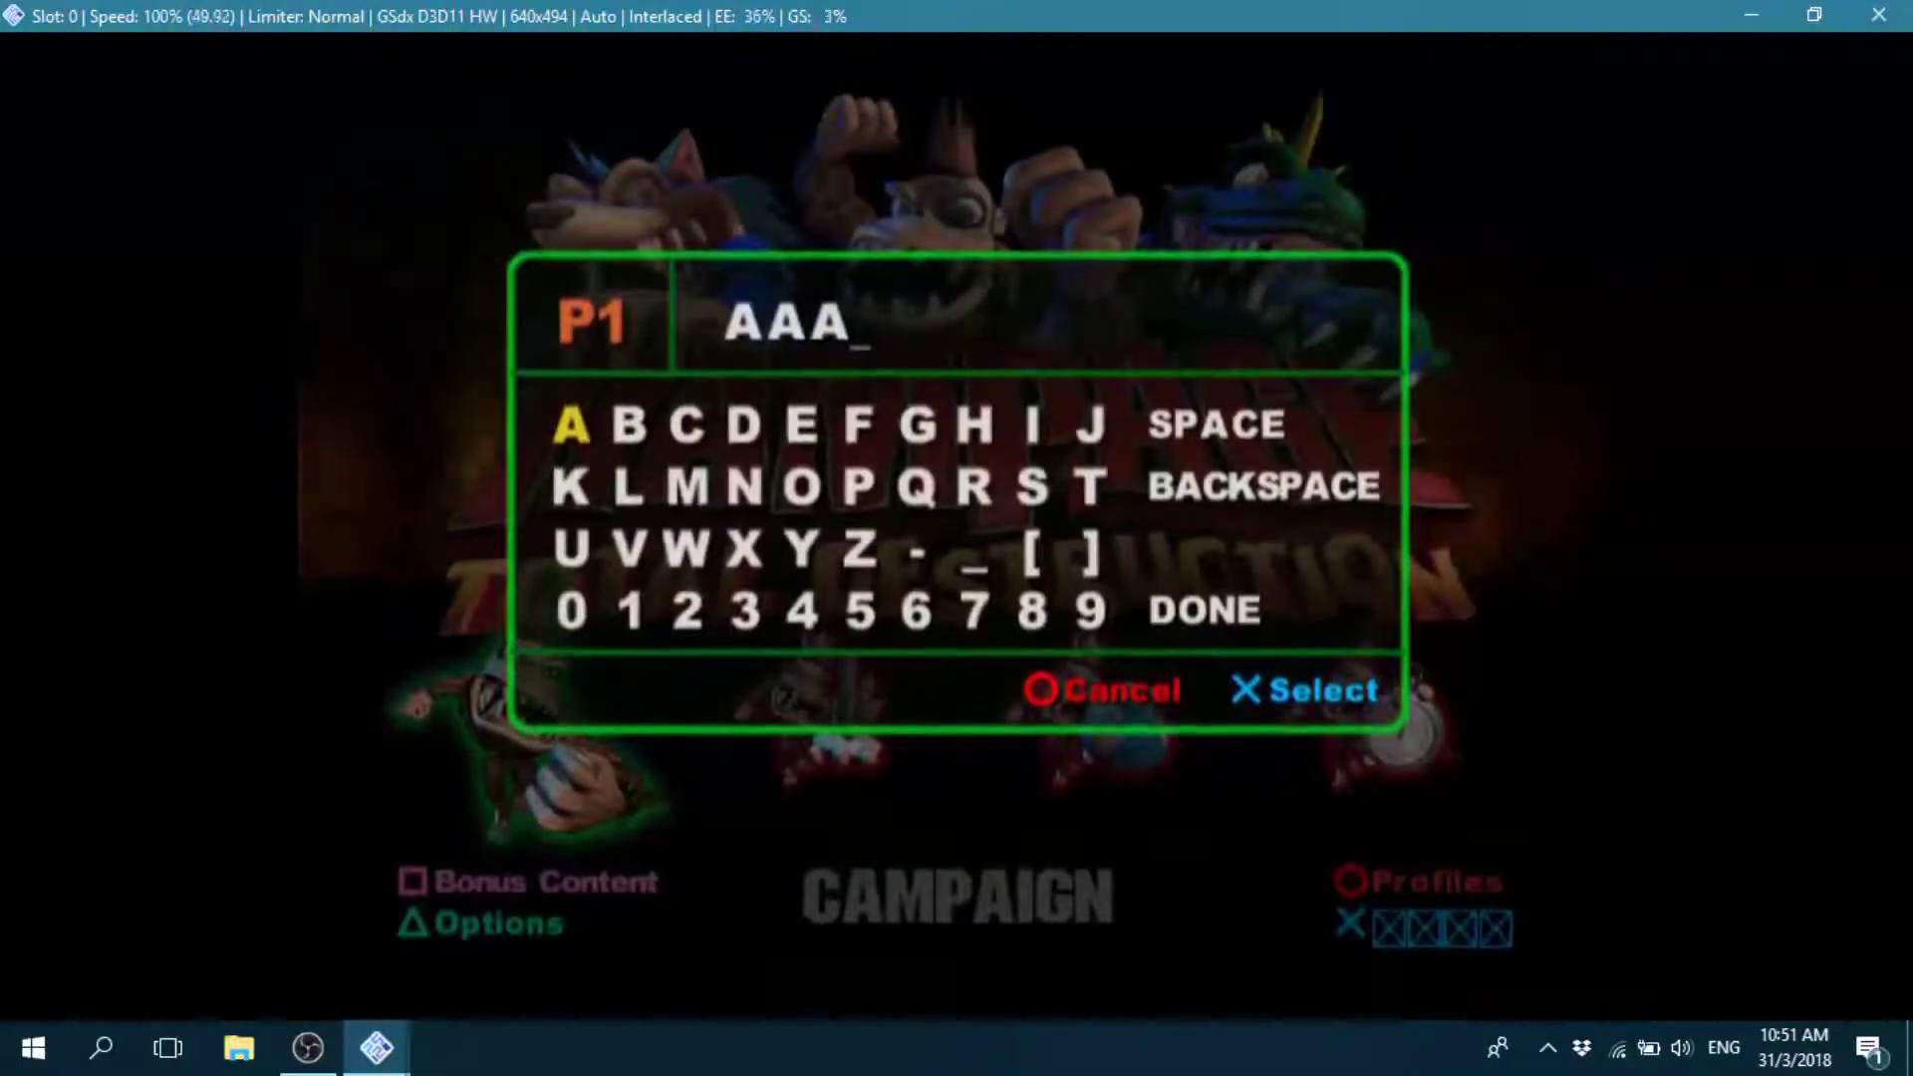
pyautogui.press('Return')
pyautogui.press('Return')
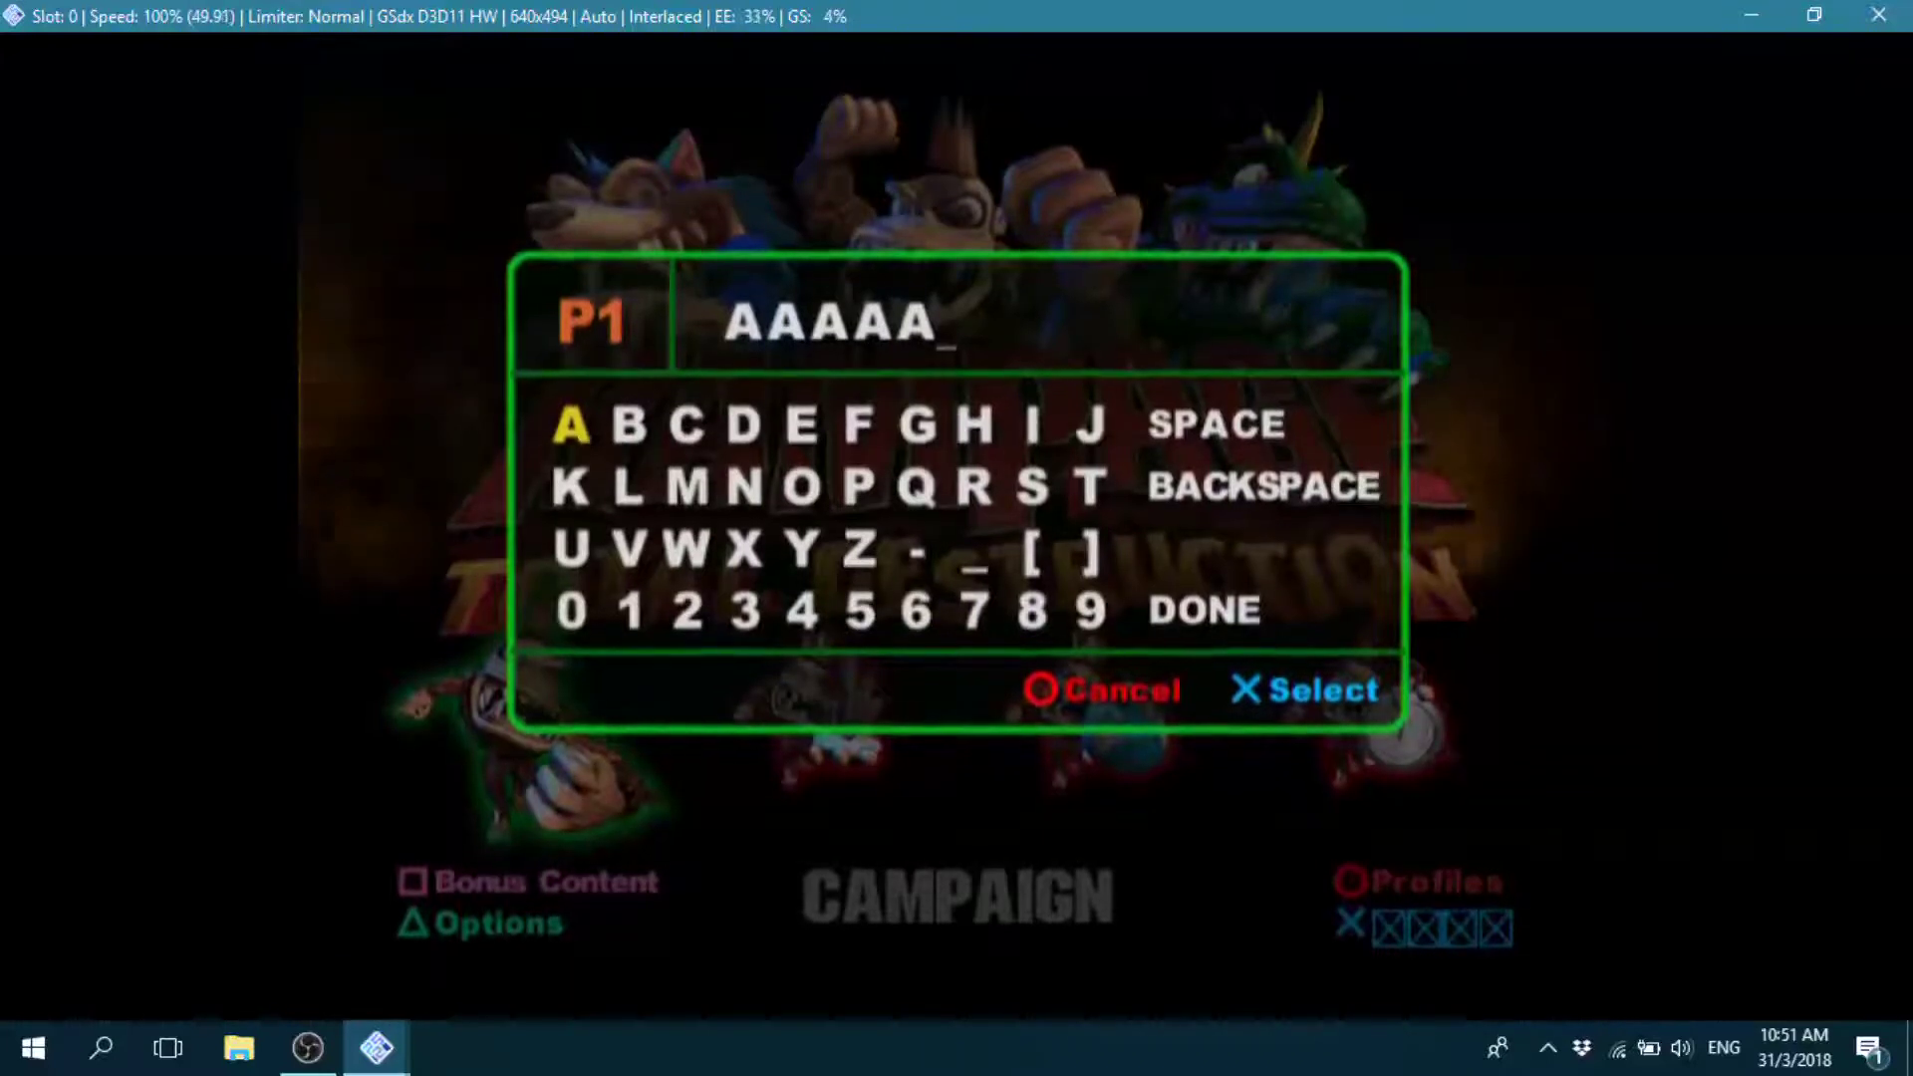
pyautogui.press('x')
pyautogui.press('x')
pyautogui.press('x')
pyautogui.press('x')
pyautogui.press('x')
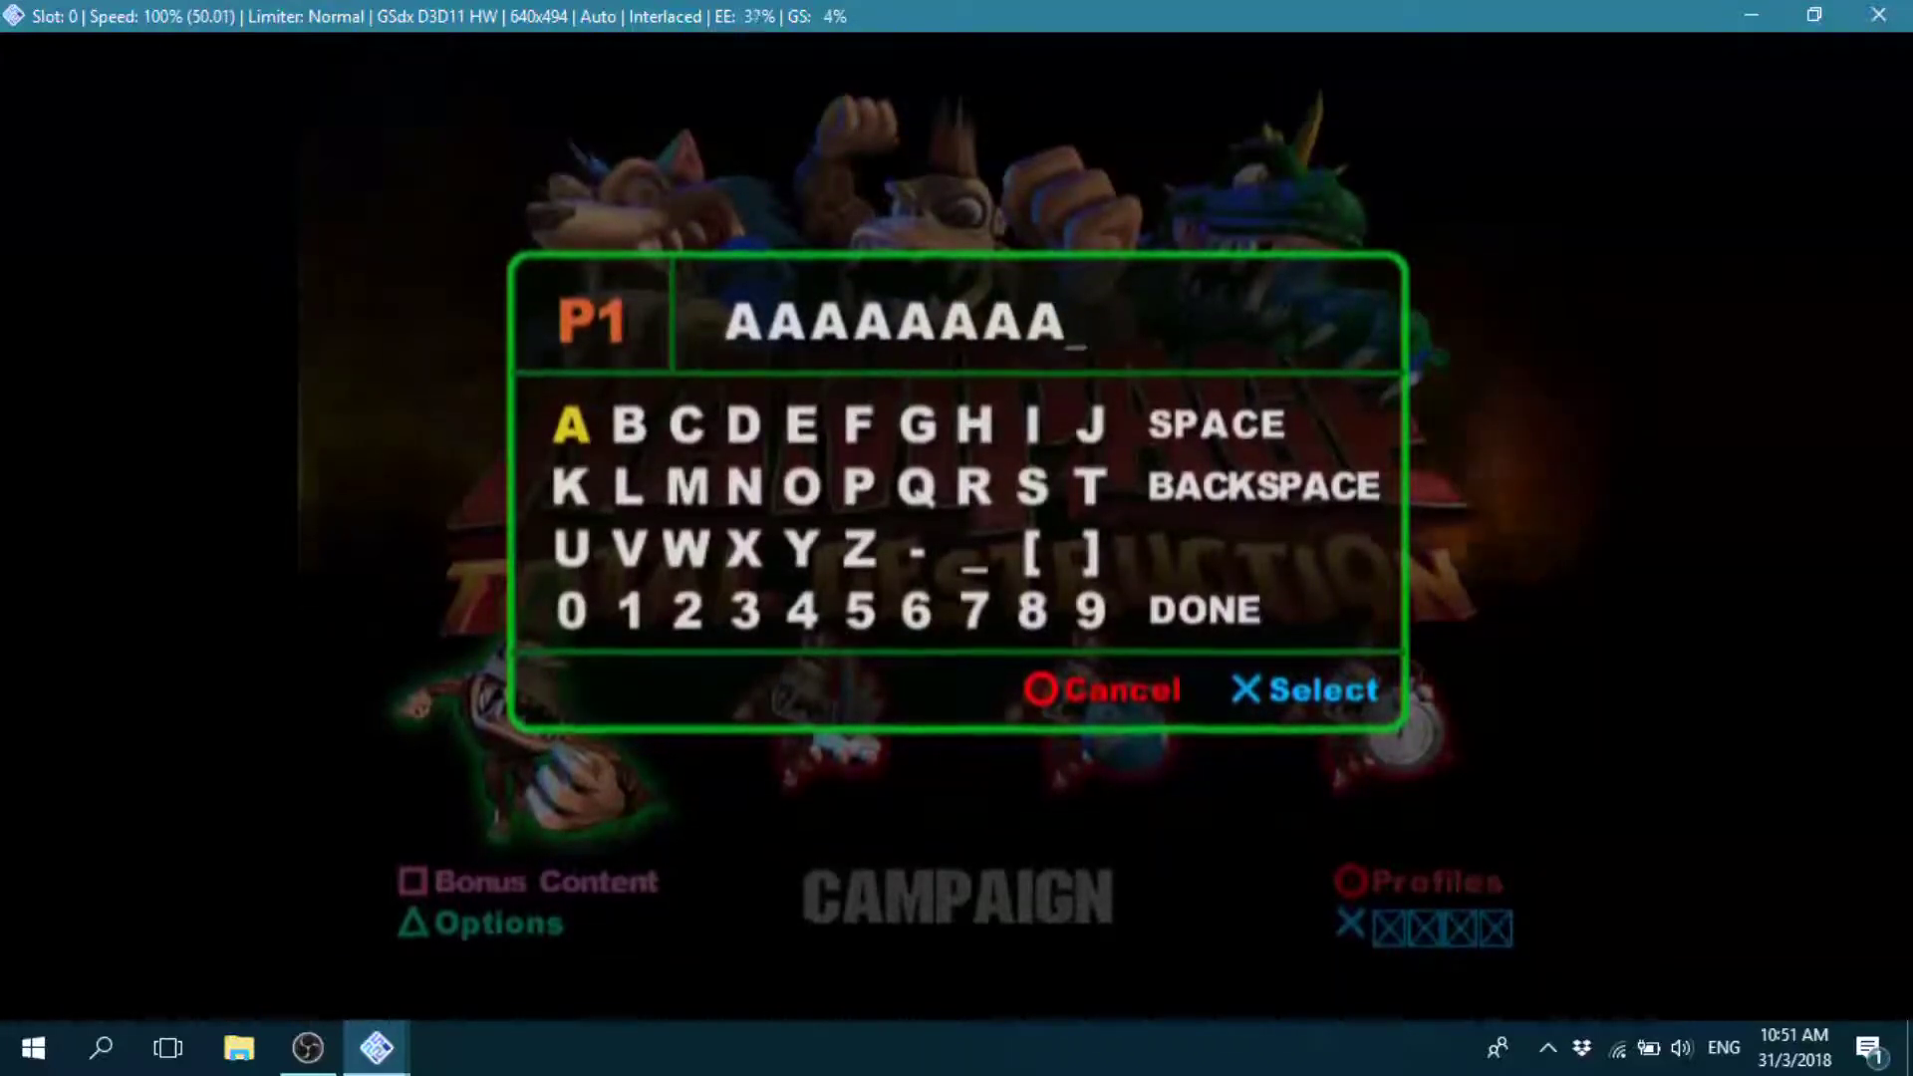
pyautogui.press('x')
pyautogui.press('Down')
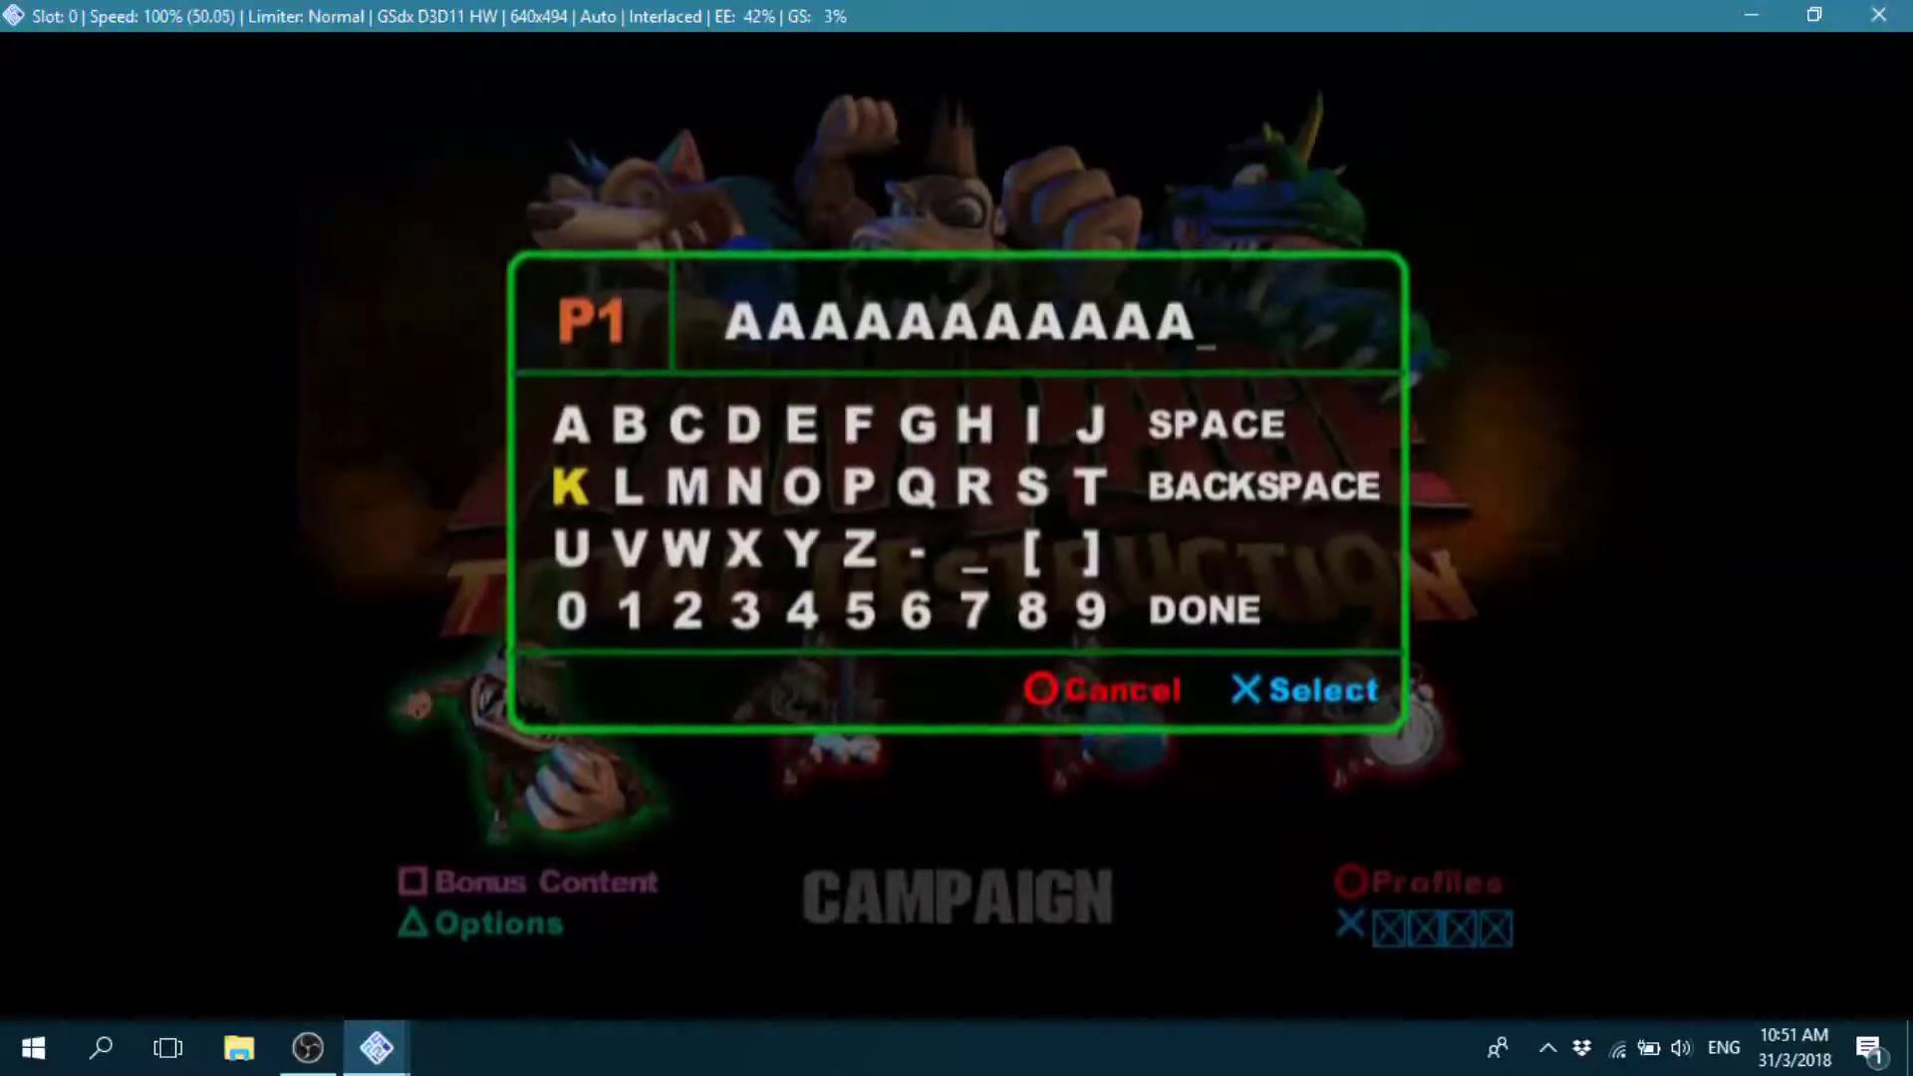
pyautogui.press('Escape')
pyautogui.rightClick(1482, 235)
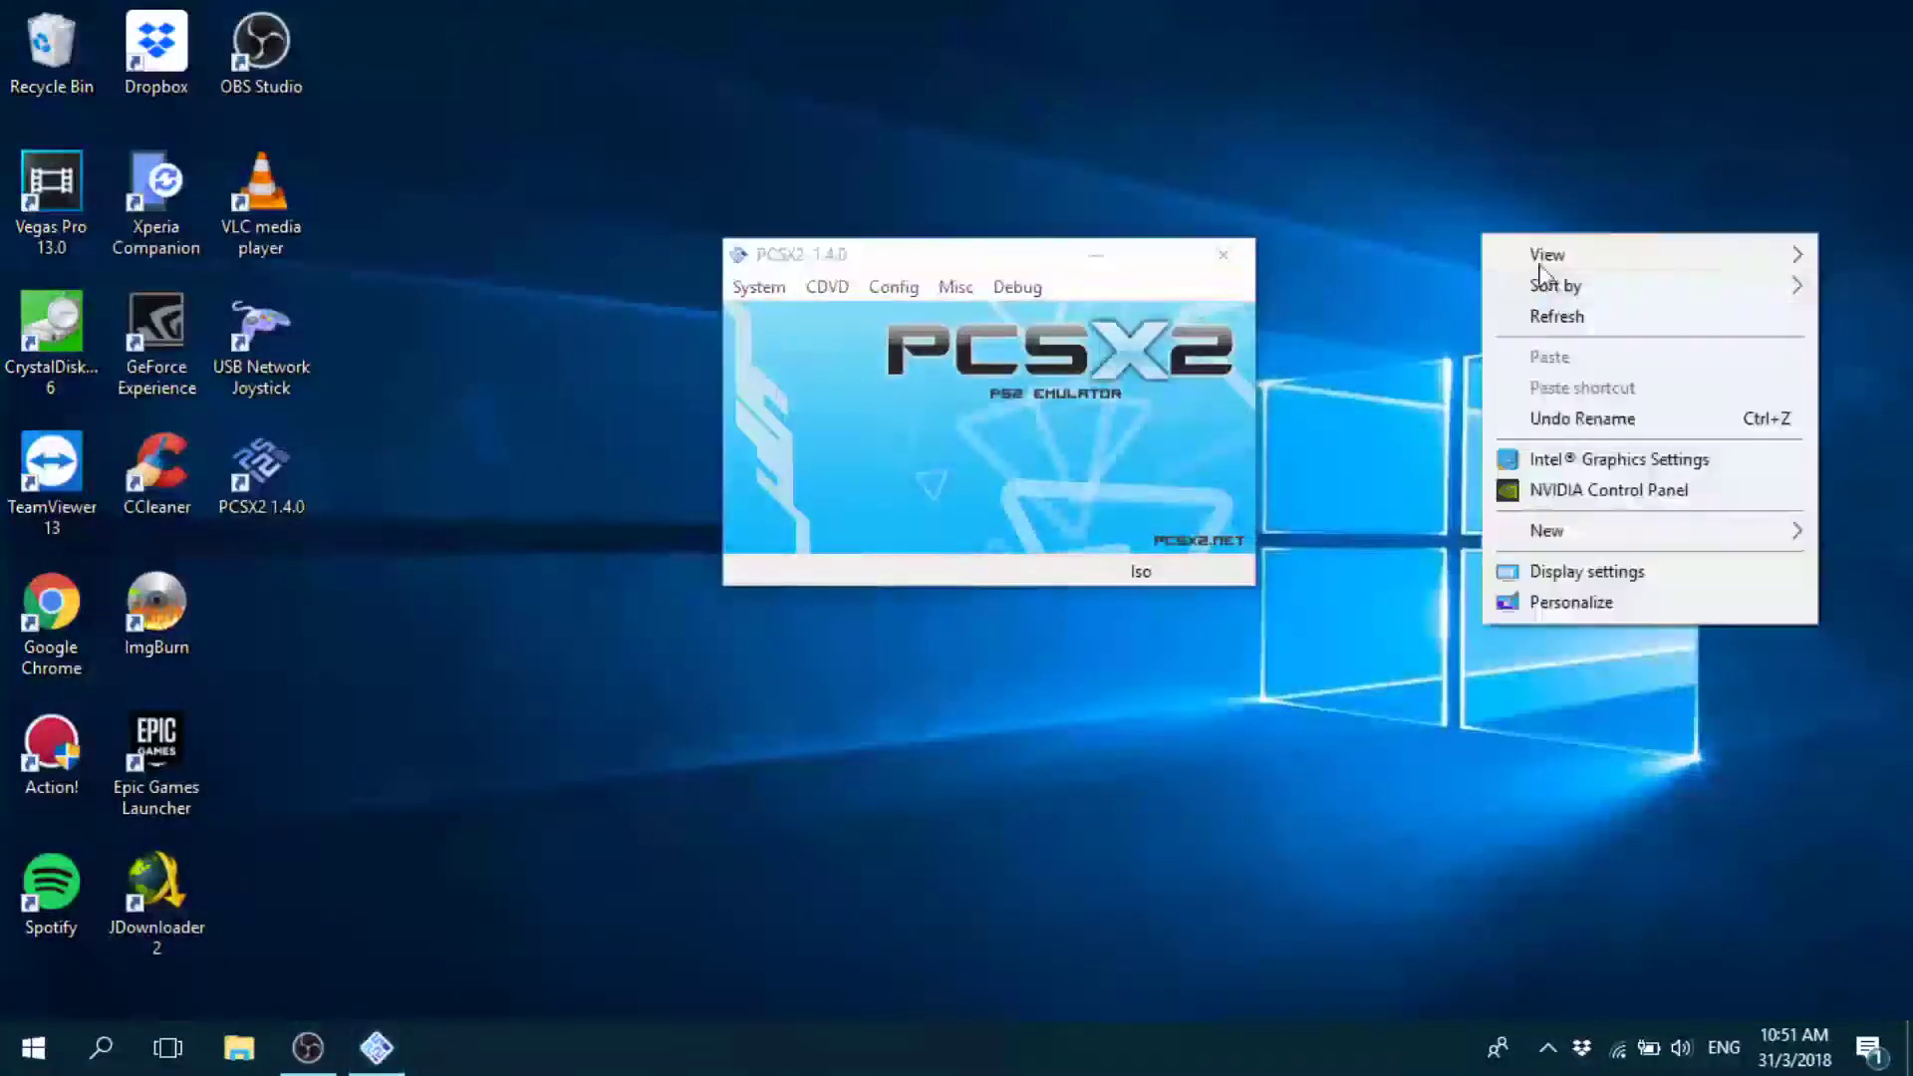
pyautogui.click(1556, 317)
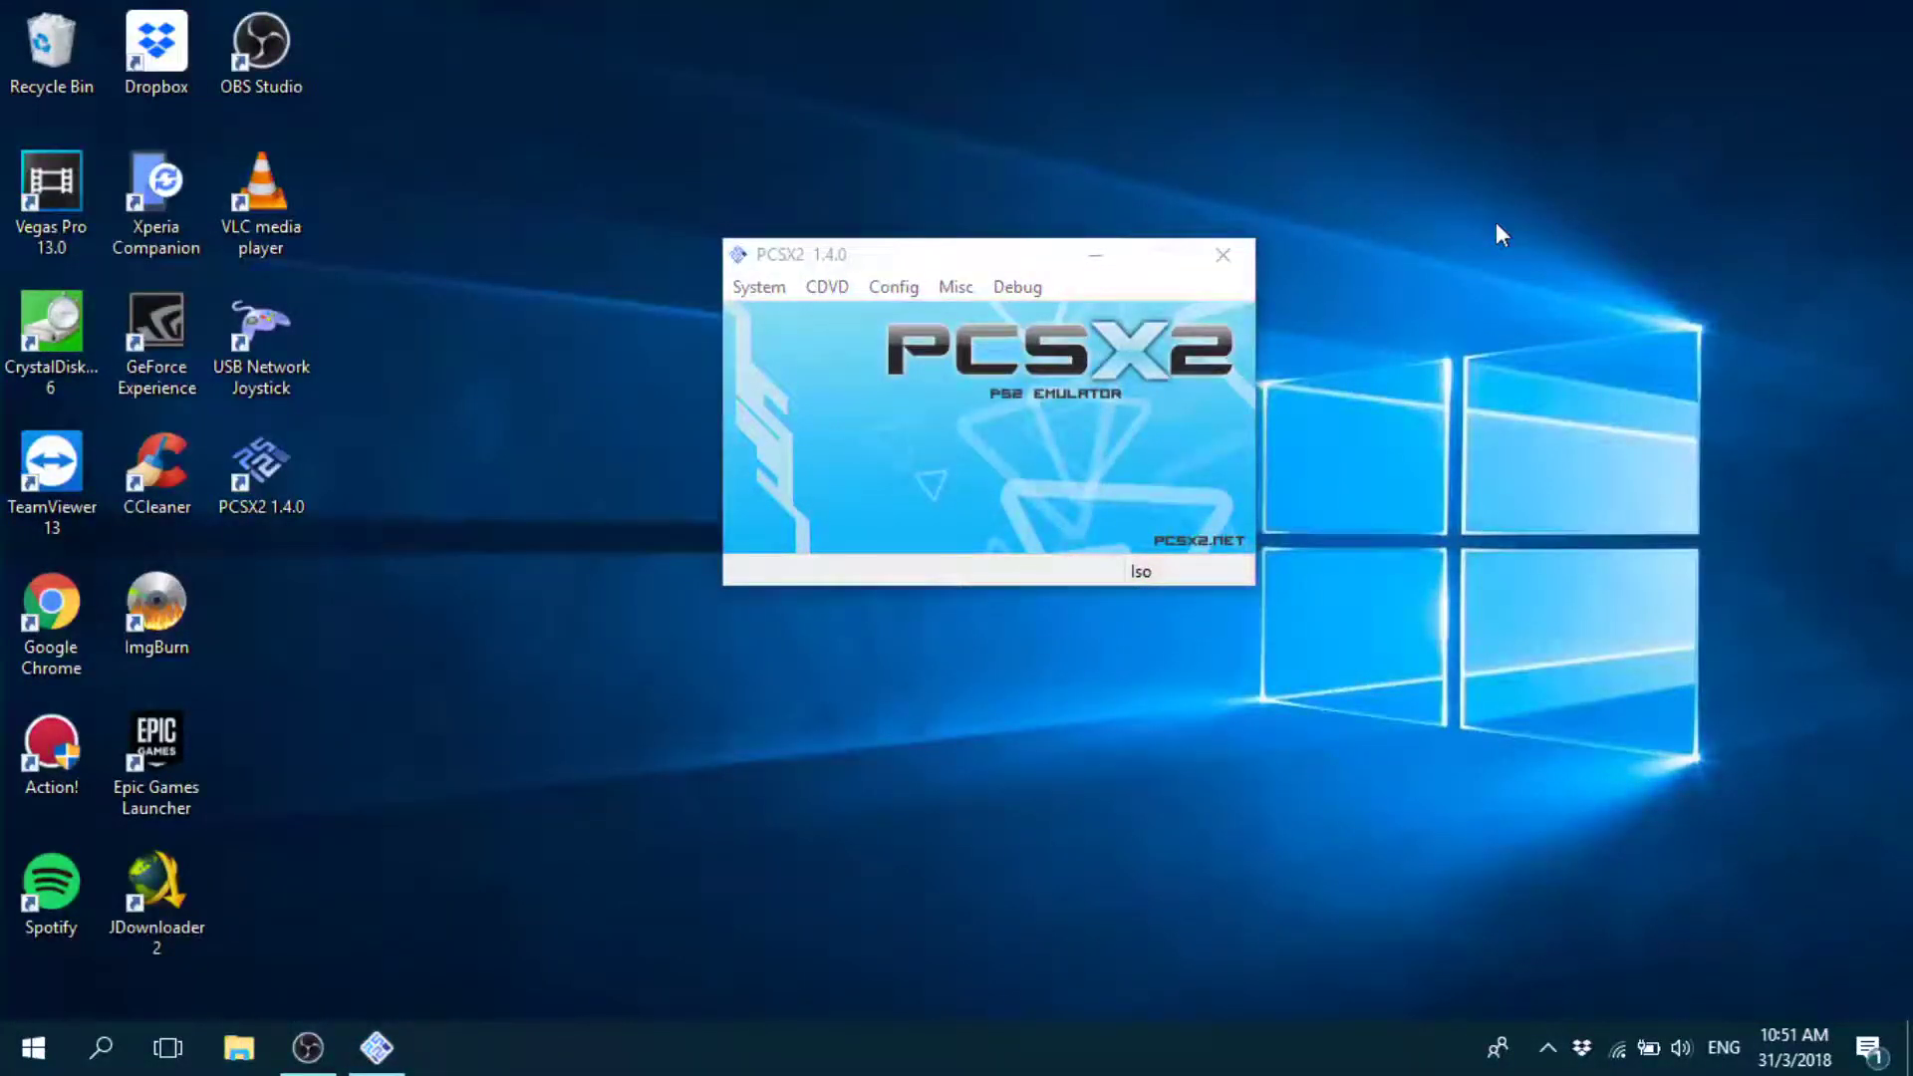